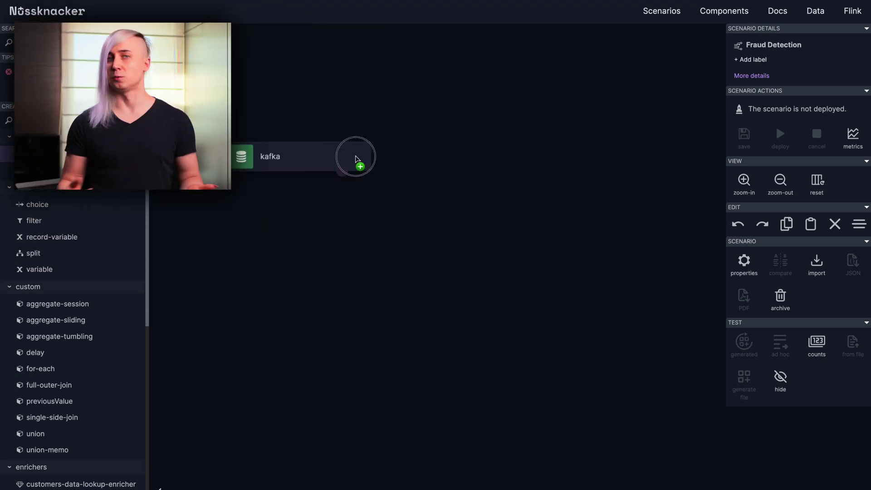
Step: Set the Transaction Source kafka topic to transactions
{"action": "double_click", "coordinate": [515, 122]}
{"action": "type", "text": "Transaction Source"}
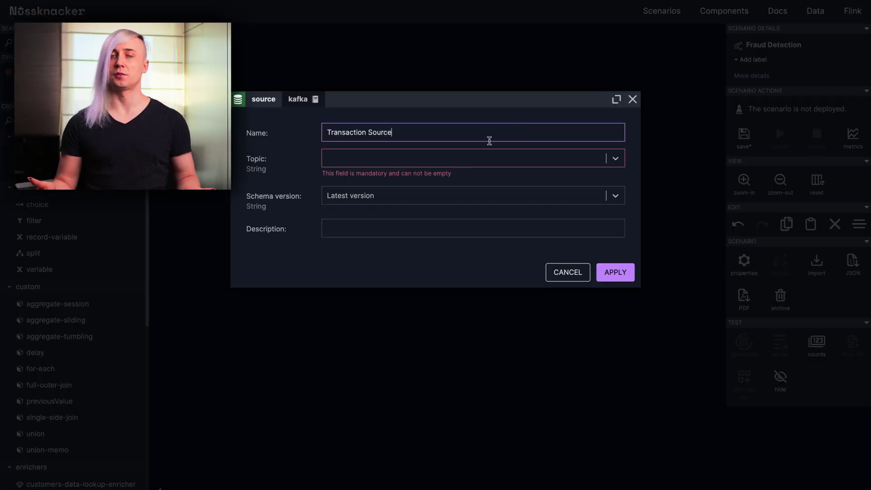
{"action": "left_click", "coordinate": [488, 156]}
{"action": "left_click", "coordinate": [412, 265]}
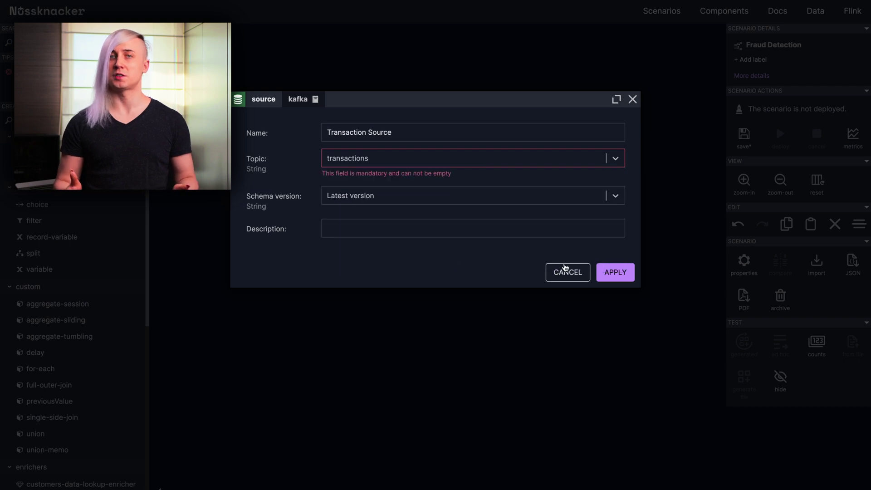
{"action": "left_click", "coordinate": [603, 273]}
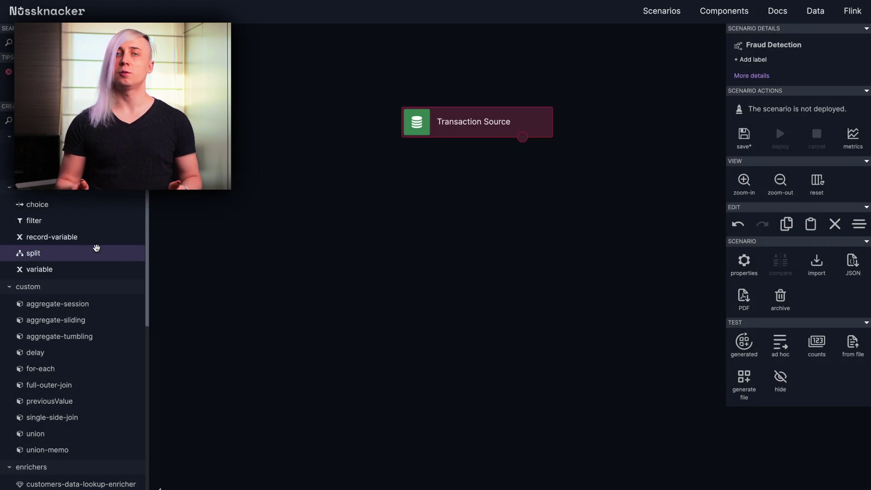
Step: Add a split node named Fraud Detection Rules below the source
{"action": "left_click_drag", "start_coordinate": [96, 247], "coordinate": [521, 192]}
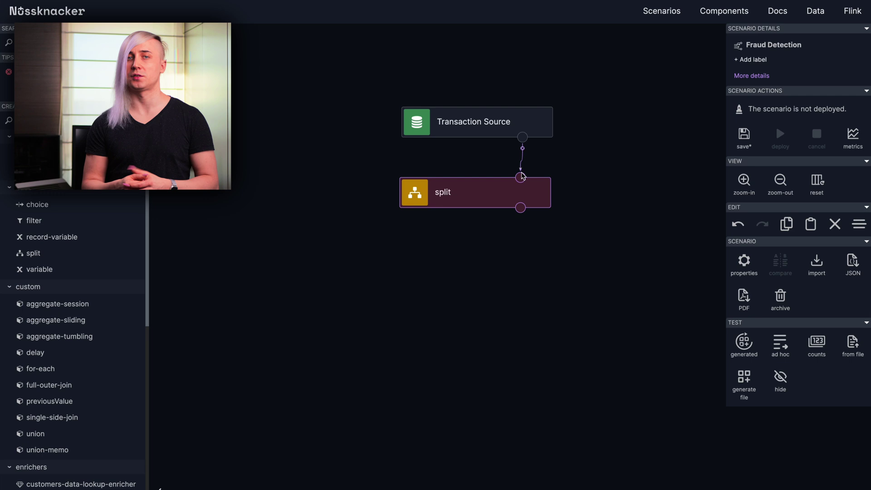
{"action": "double_click", "coordinate": [504, 191]}
{"action": "type", "text": "Fraud Detection Rules"}
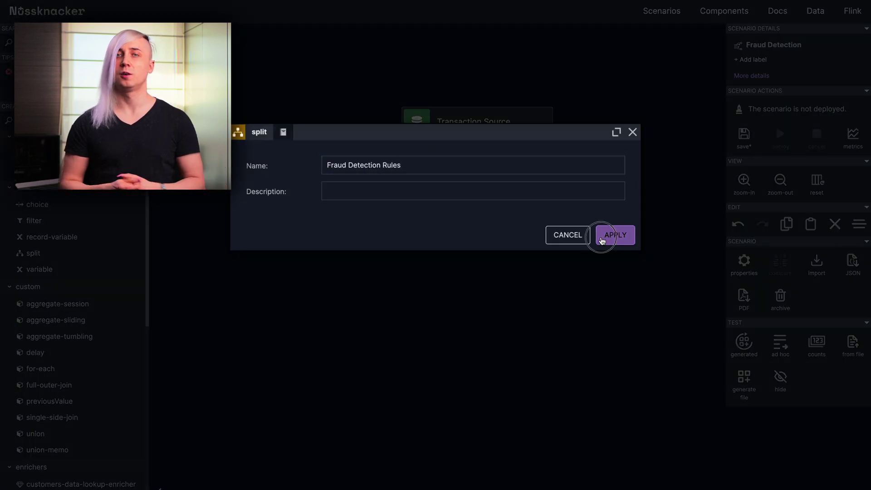
{"action": "left_click", "coordinate": [601, 241]}
Step: Add a Transaction Volume Aggregation grouped per client, with count and totalAmount sum over 5 minutes
{"action": "left_click_drag", "start_coordinate": [375, 251], "coordinate": [476, 237]}
{"action": "left_click_drag", "start_coordinate": [102, 336], "coordinate": [299, 279]}
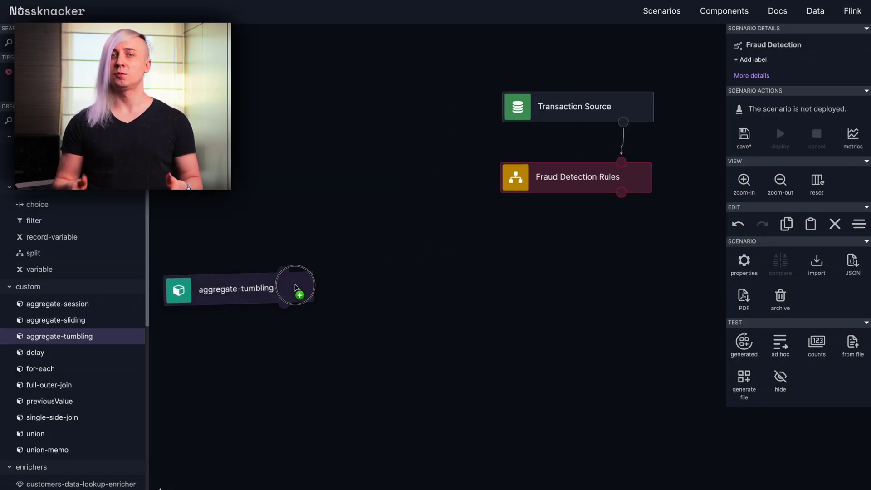
{"action": "double_click", "coordinate": [310, 272]}
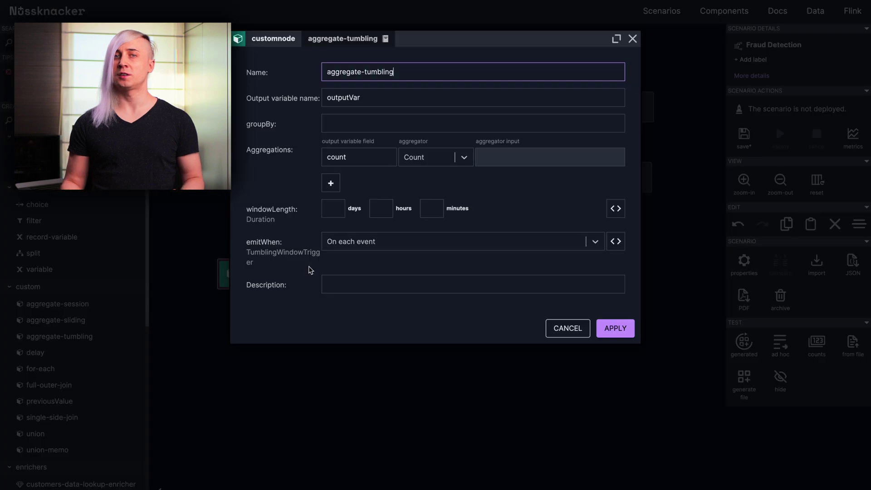
{"action": "left_click", "coordinate": [431, 220]}
{"action": "type", "text": "5"}
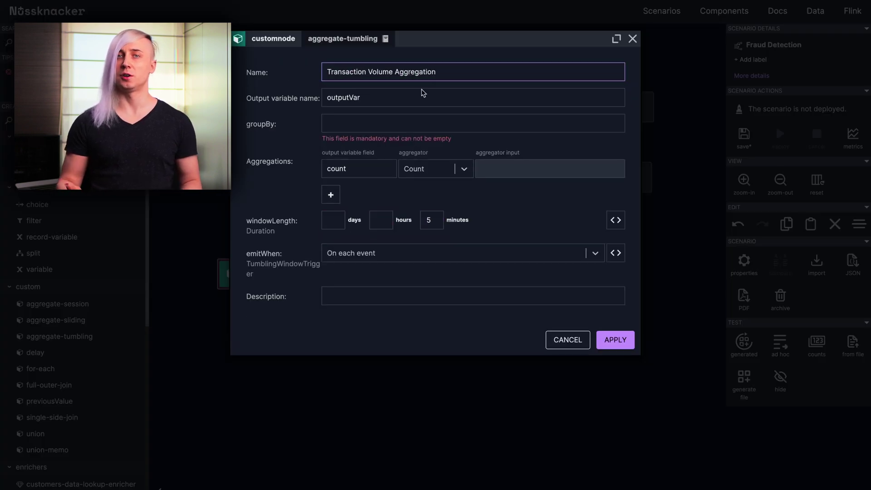
{"action": "left_click", "coordinate": [338, 188]}
{"action": "type", "text": "totalAmount"}
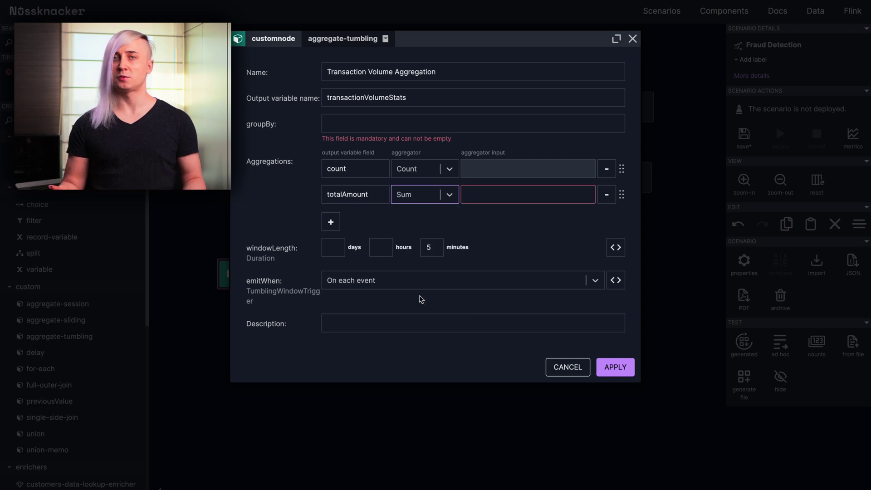
{"action": "left_click", "coordinate": [497, 194]}
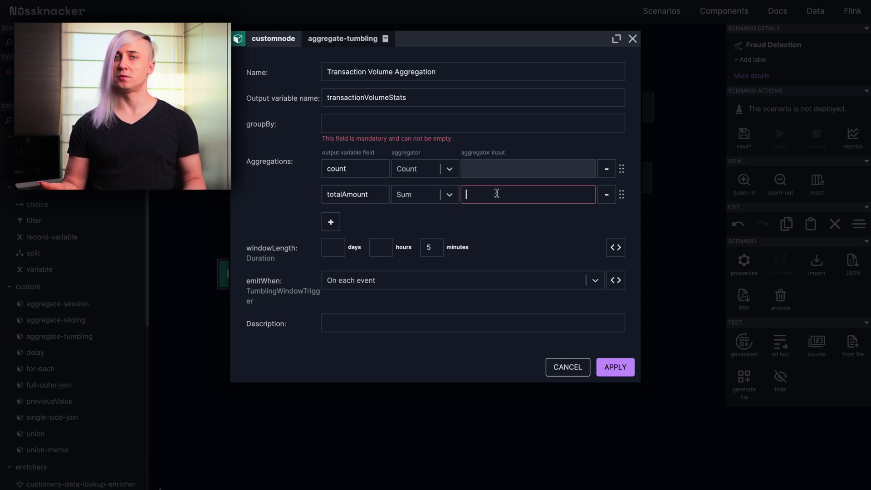
{"action": "type", "text": "#input.amount"}
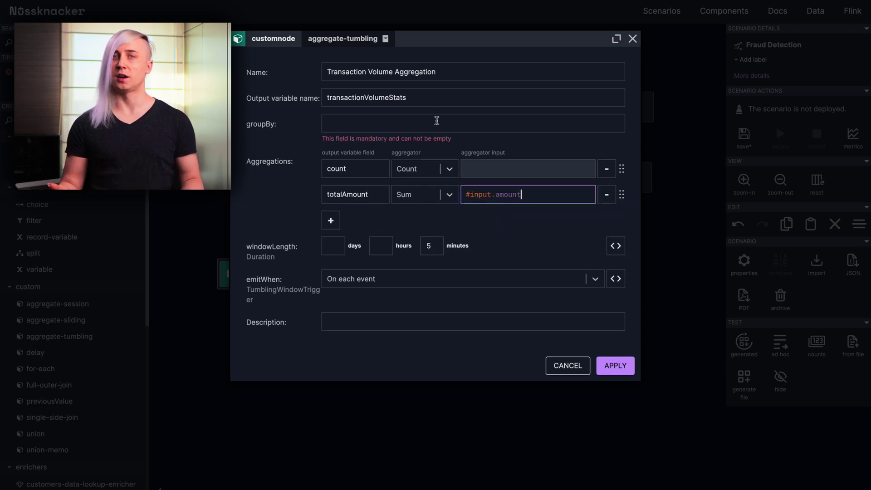
{"action": "left_click", "coordinate": [436, 120]}
{"action": "type", "text": "#input.clientId"}
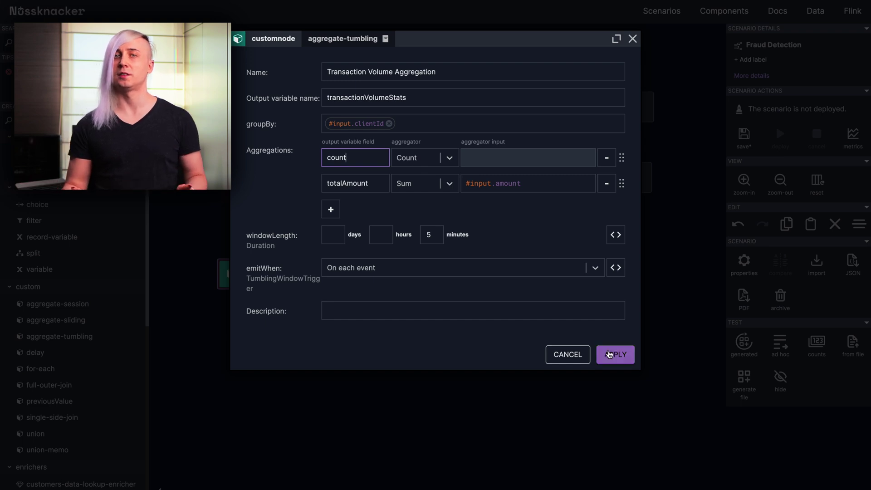
{"action": "left_click", "coordinate": [609, 354]}
Step: Add High Transaction Count Filter 1 chained into a High Total Transaction Amount Filter
{"action": "left_click_drag", "start_coordinate": [34, 220], "coordinate": [331, 343]}
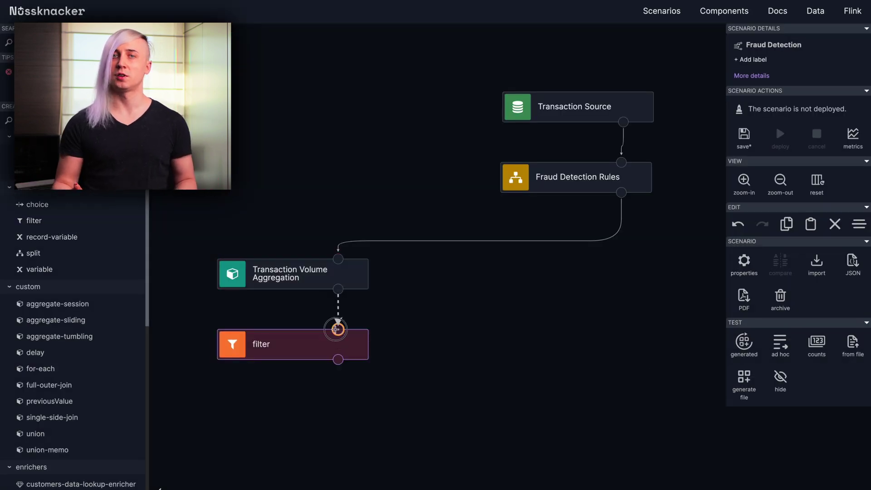
{"action": "double_click", "coordinate": [338, 335]}
{"action": "left_click", "coordinate": [353, 152]}
{"action": "key", "text": "ctrl+a"}
{"action": "type", "text": "#"}
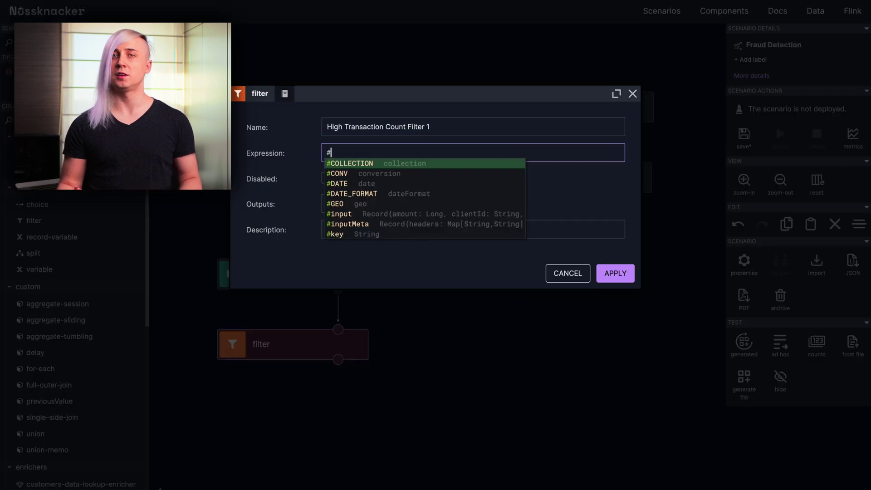
{"action": "type", "text": "transactionVolumeStats.count > 5"}
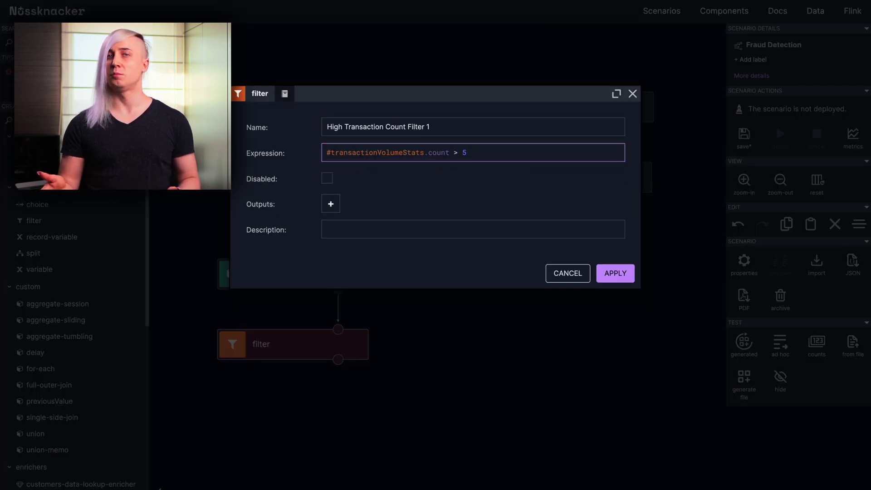
{"action": "left_click", "coordinate": [614, 285]}
{"action": "left_click_drag", "start_coordinate": [121, 221], "coordinate": [369, 359]}
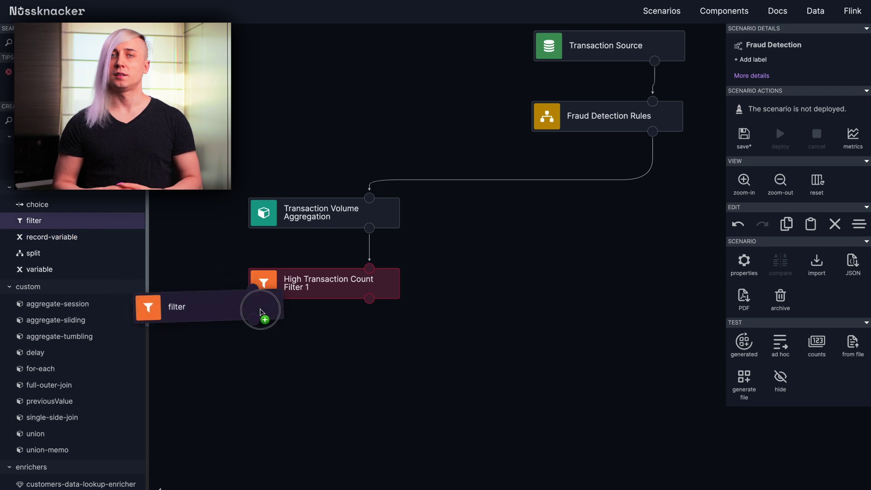
{"action": "left_click_drag", "start_coordinate": [371, 309], "coordinate": [368, 342]}
{"action": "double_click", "coordinate": [330, 356]}
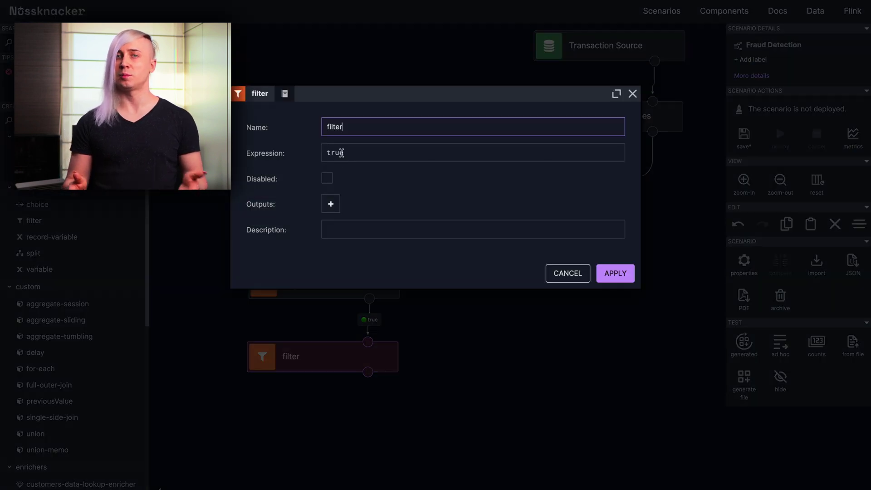
{"action": "type", "text": "#transactionVolumeStats.totalAmount"}
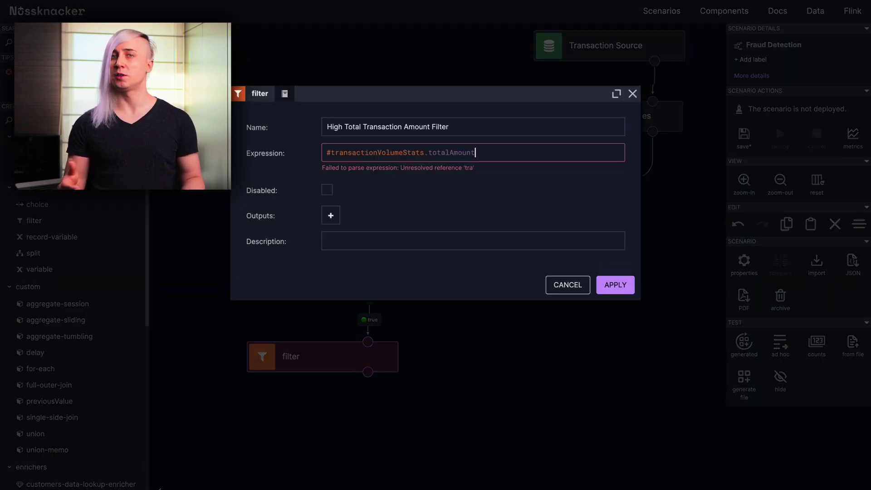
{"action": "type", "text": " > 20000"}
{"action": "left_click", "coordinate": [614, 284]}
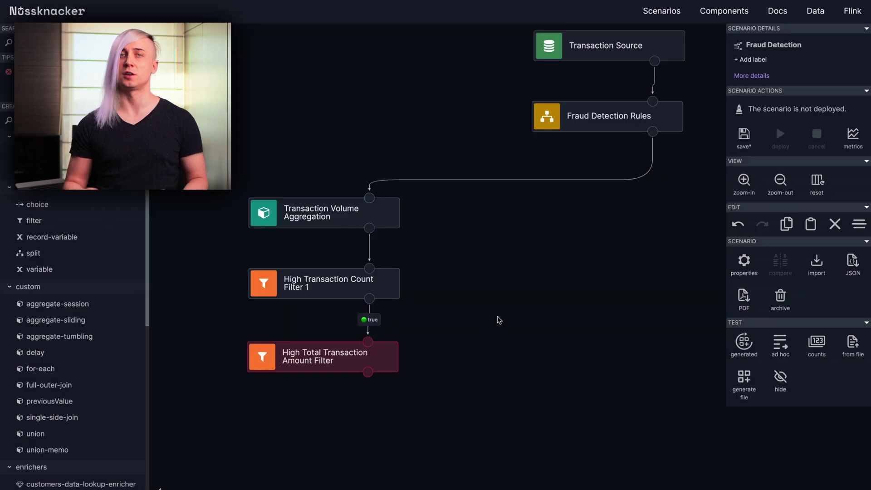
{"action": "scroll", "coordinate": [106, 433], "scroll_direction": "down", "scroll_amount": 4}
{"action": "left_click_drag", "start_coordinate": [102, 426], "coordinate": [379, 347]}
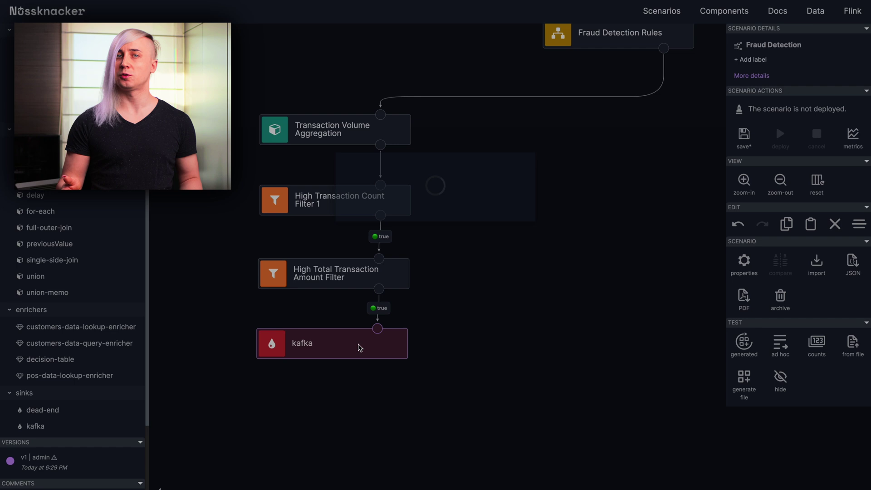
Step: Add a High Volume Fraud Alert Sink to the alerts topic keyed by #input.clientId
{"action": "double_click", "coordinate": [332, 342]}
{"action": "type", "text": "High Volume Fraud Alert Sink"}
{"action": "left_click", "coordinate": [472, 110]}
{"action": "left_click", "coordinate": [356, 140]}
{"action": "type", "text": "#"}
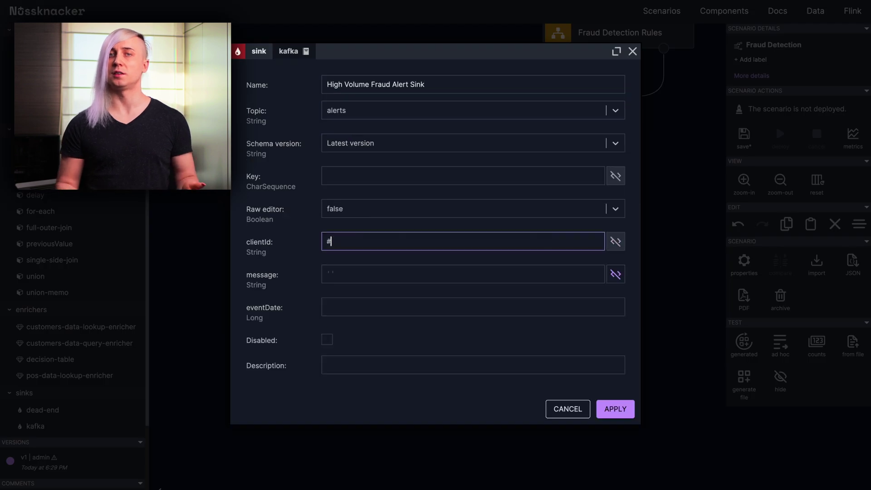
{"action": "type", "text": "input.cli"}
{"action": "key", "text": "Return"}
{"action": "type", "text": "High Volume Transactions Detected"}
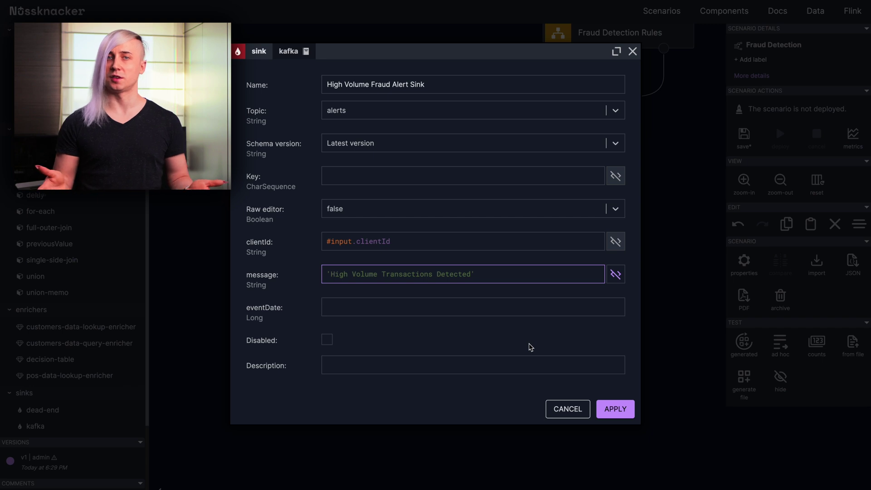
{"action": "left_click", "coordinate": [615, 409]}
{"action": "left_click_drag", "start_coordinate": [564, 188], "coordinate": [484, 296]}
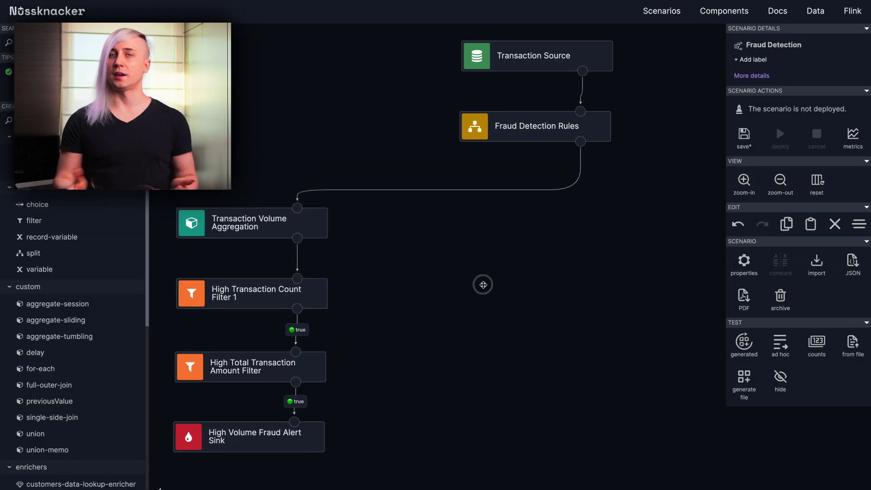
Step: Add a Last Known Coordinates previousValue node keyed by #input.clientId
{"action": "left_click_drag", "start_coordinate": [49, 401], "coordinate": [477, 235]}
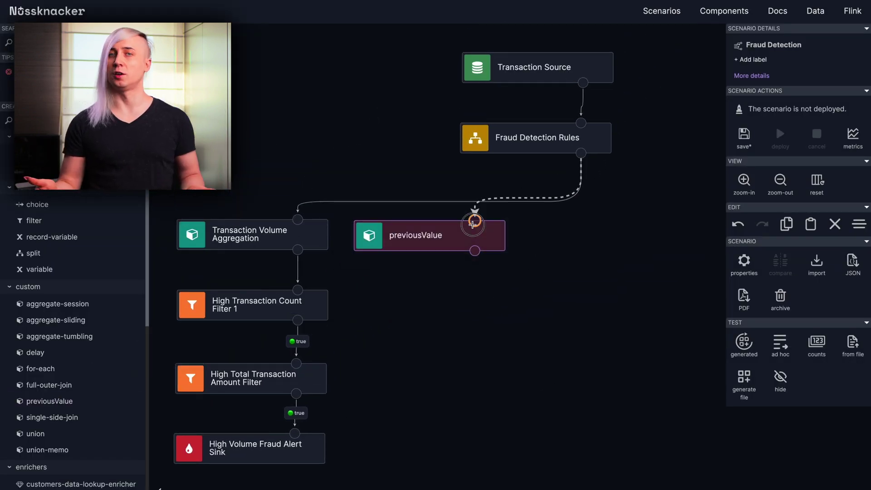
{"action": "double_click", "coordinate": [449, 235]}
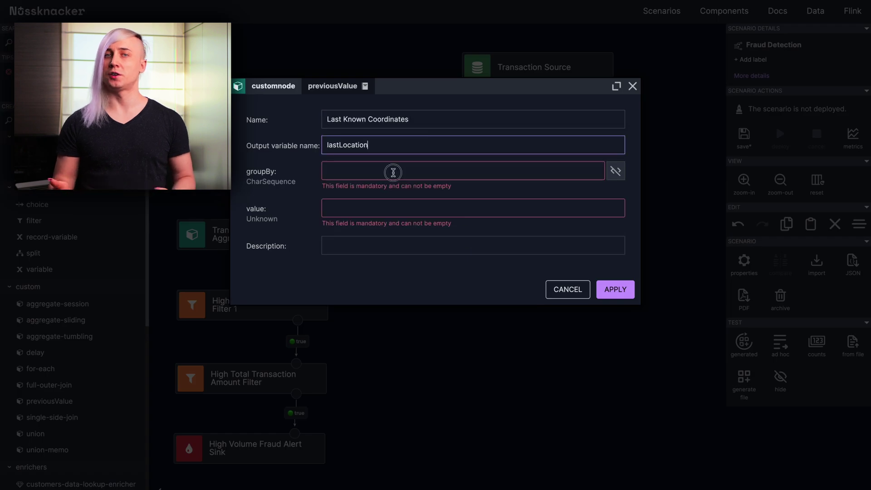
{"action": "left_click", "coordinate": [393, 172]}
{"action": "type", "text": "#input.cli"}
{"action": "key", "text": "Return"}
{"action": "key", "text": "Tab"}
{"action": "type", "text": "{"}
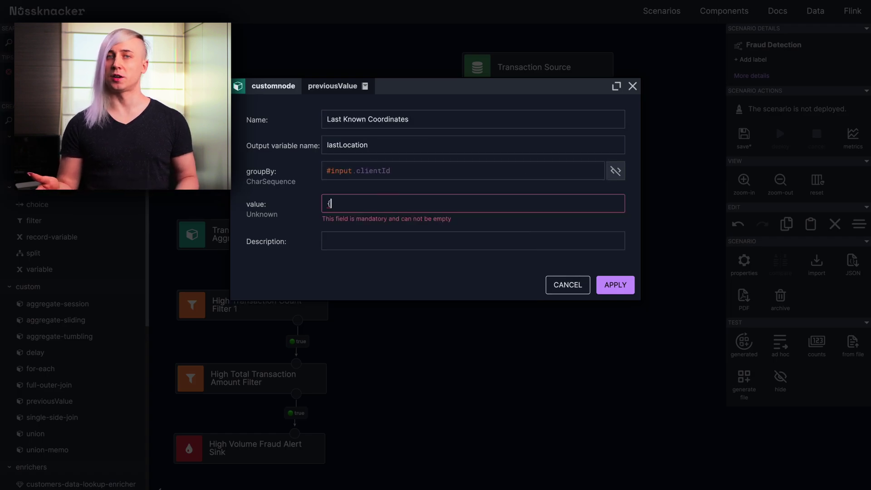
{"action": "type", "text": "\"latitude\": #input.latitude, \"lon"}
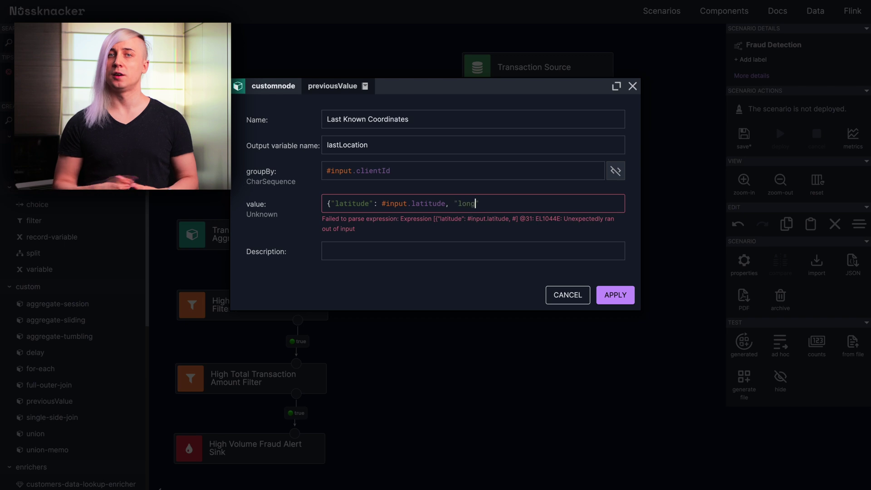
{"action": "type", "text": "gitude\": #input.longitude, \"eventDate\": #"}
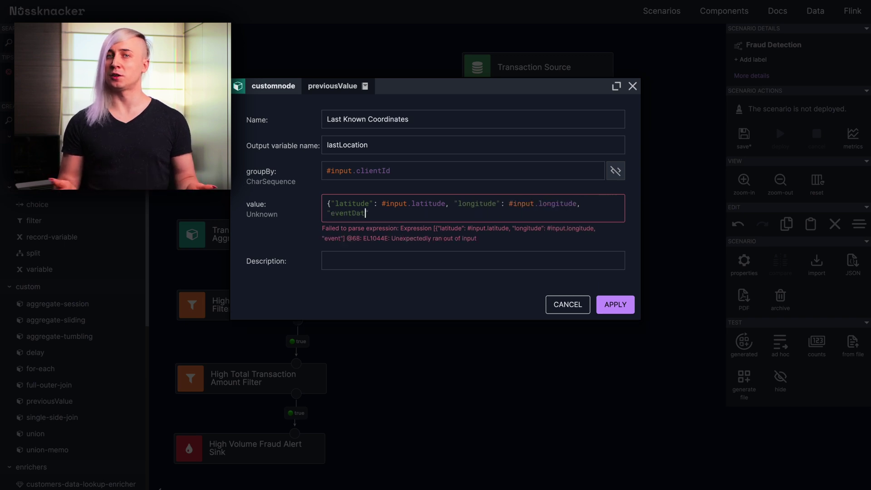
{"action": "type", "text": "input.eventDate}"}
{"action": "left_click", "coordinate": [614, 284]}
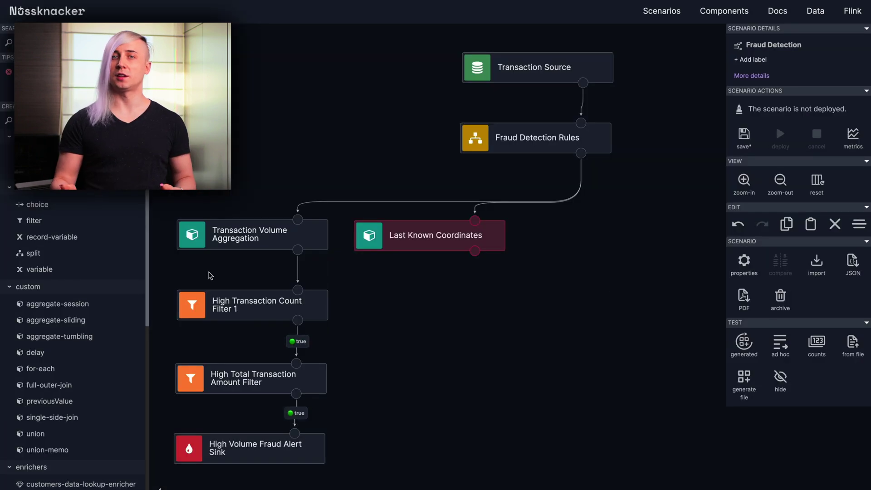
Step: Add a Distance Variable using distanceInKm on latitude and longitude, plus a Time Variable
{"action": "left_click_drag", "start_coordinate": [39, 269], "coordinate": [483, 303]}
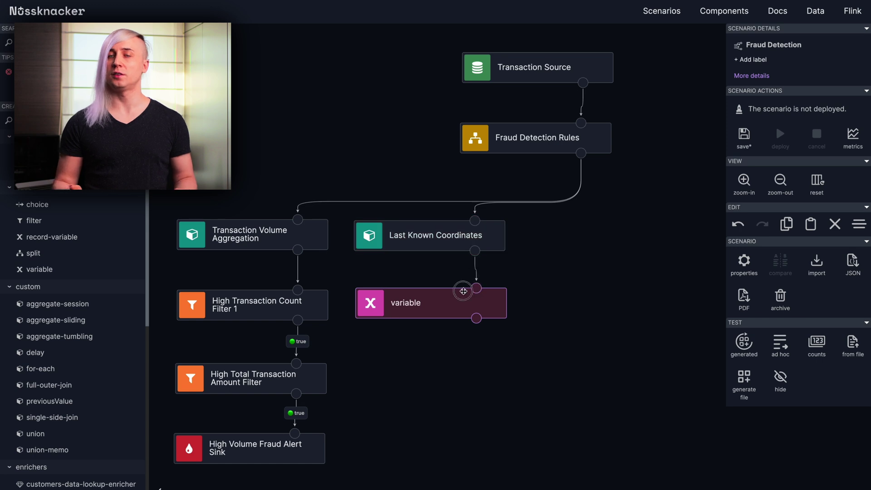
{"action": "double_click", "coordinate": [463, 293]}
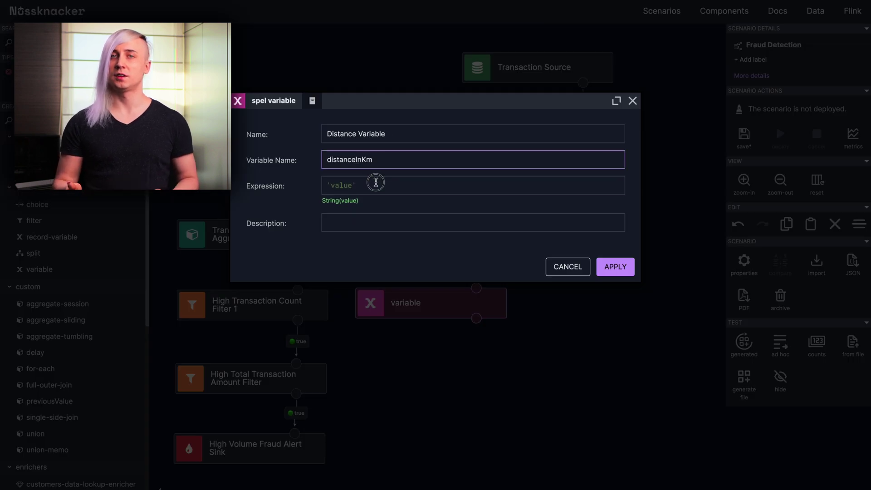
{"action": "left_click", "coordinate": [376, 181]}
{"action": "type", "text": "#GEO.d"}
{"action": "key", "text": "Return"}
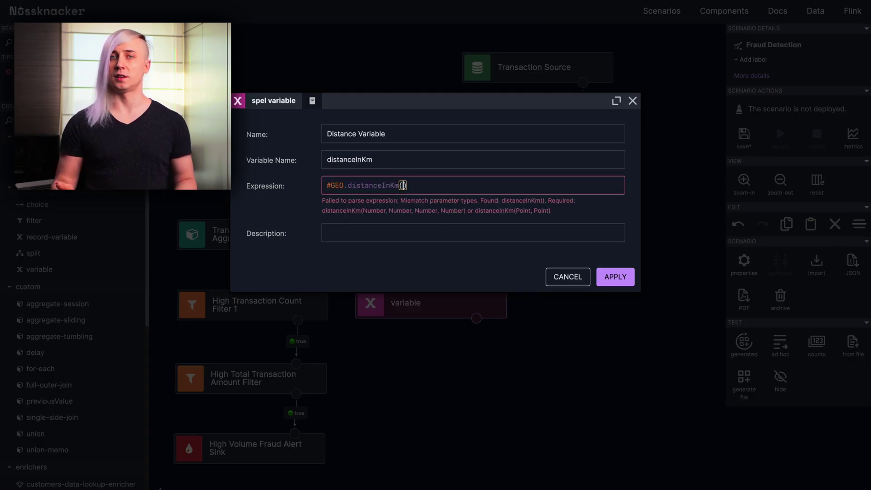
{"action": "type", "text": "#input.latitude, #input"}
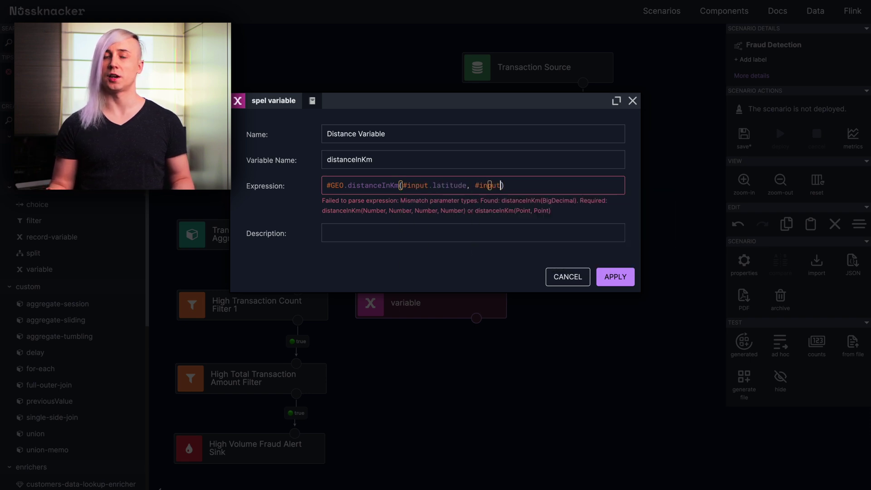
{"action": "type", "text": ".longitude, #lastLocation.la"}
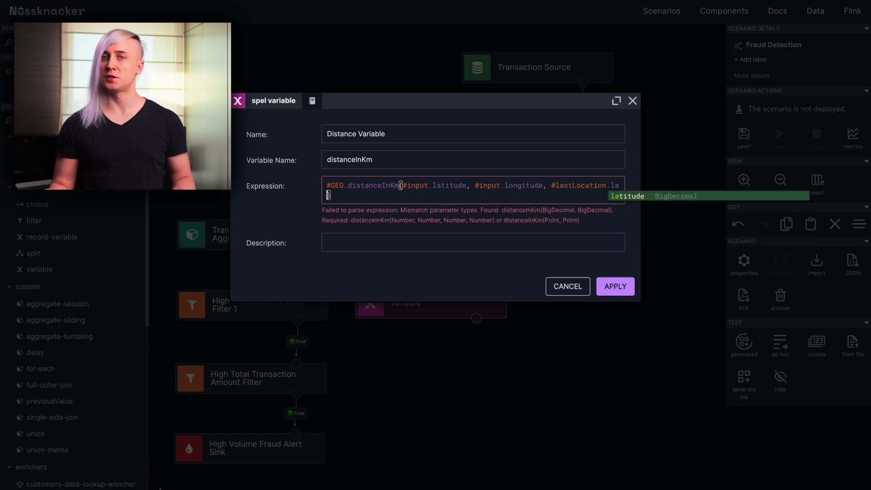
{"action": "key", "text": "Return"}
{"action": "type", "text": ", #lastLocation.lo"}
{"action": "key", "text": "Return"}
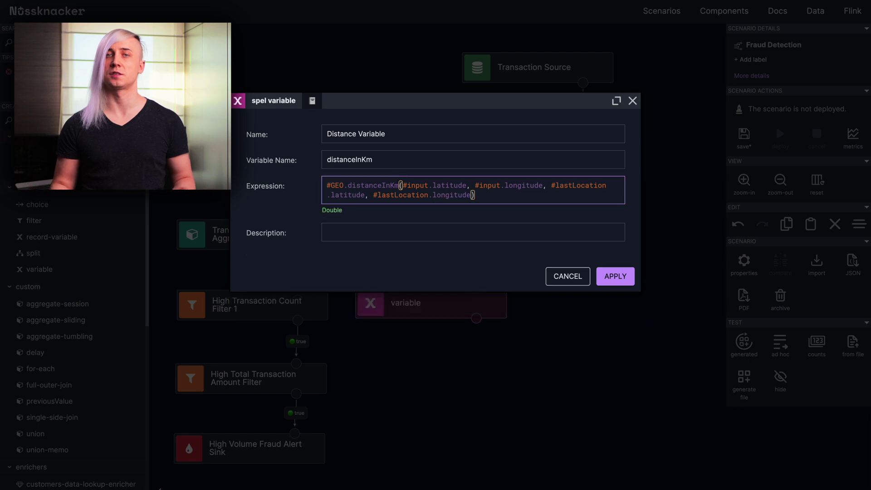
{"action": "left_click", "coordinate": [615, 275]}
{"action": "left_click_drag", "start_coordinate": [585, 381], "coordinate": [595, 313]}
{"action": "left_click_drag", "start_coordinate": [40, 268], "coordinate": [451, 312]}
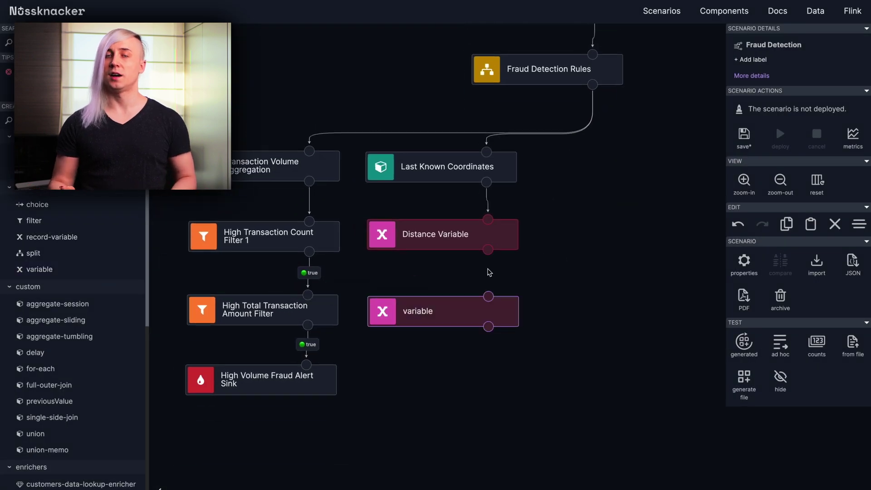
{"action": "double_click", "coordinate": [451, 312]}
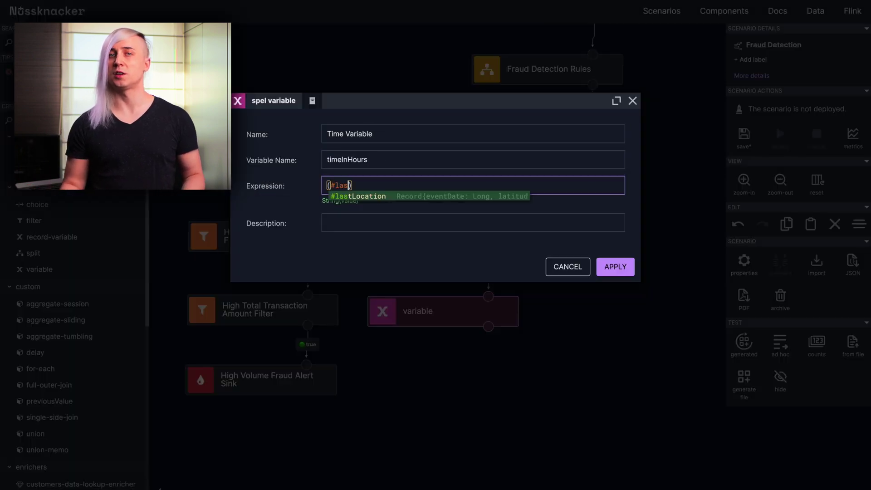
{"action": "type", "text": "tLocation.eventDate - #input.eventDate) / 60"}
{"action": "left_click", "coordinate": [615, 266]}
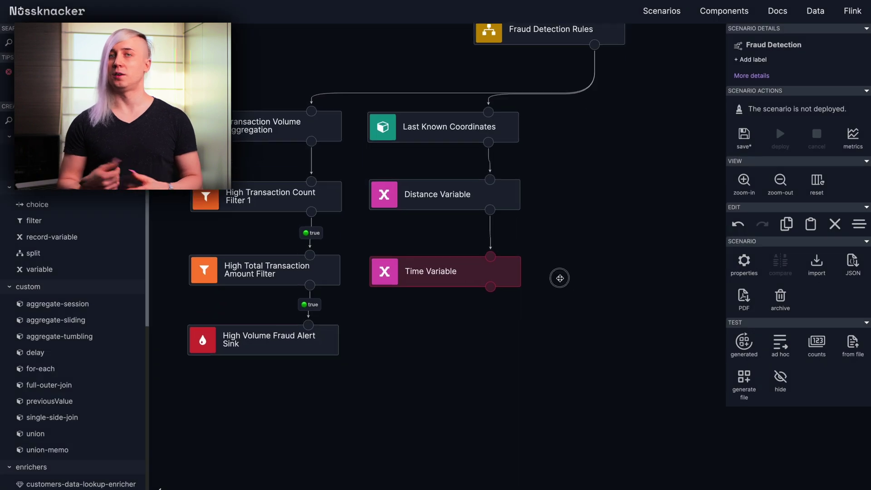
Step: Add a Rapid Movement Check filter on the distanceInKm variable
{"action": "left_click_drag", "start_coordinate": [34, 221], "coordinate": [476, 330]}
{"action": "double_click", "coordinate": [442, 327]}
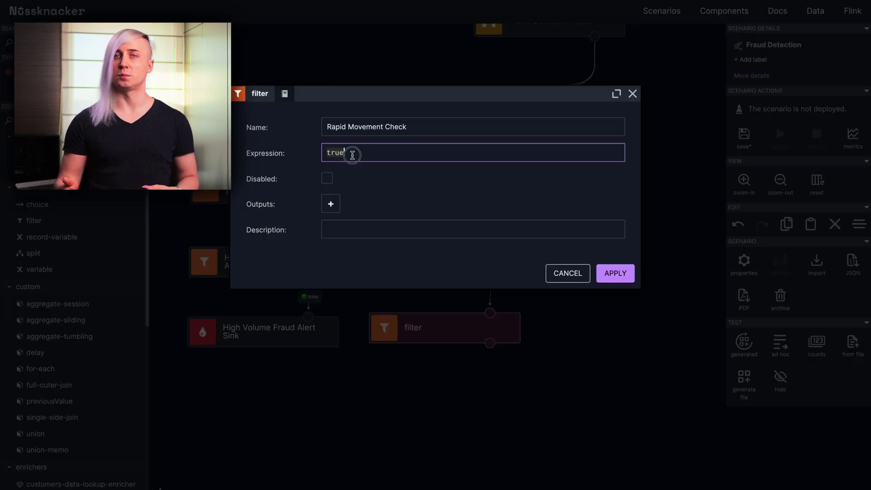
{"action": "type", "text": "#dis"}
{"action": "key", "text": "Return"}
{"action": "type", "text": "/ #"}
{"action": "type", "text": "> 10"}
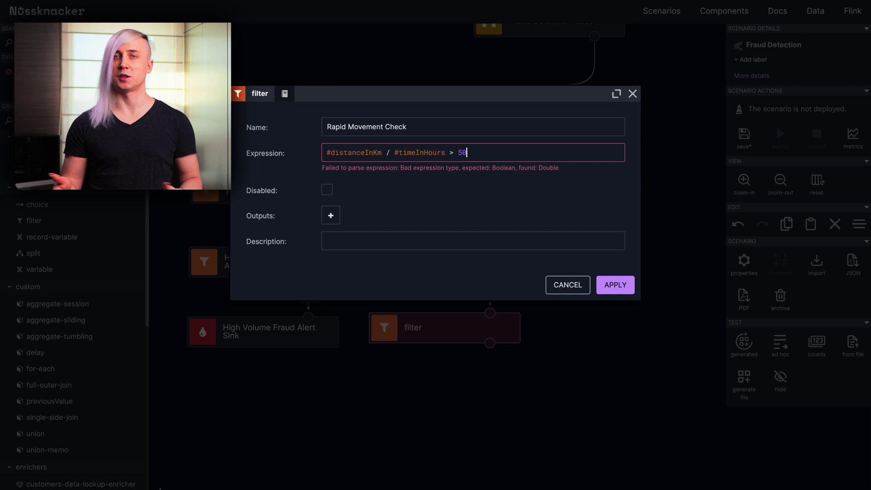
{"action": "type", "text": "0"}
{"action": "left_click", "coordinate": [615, 282]}
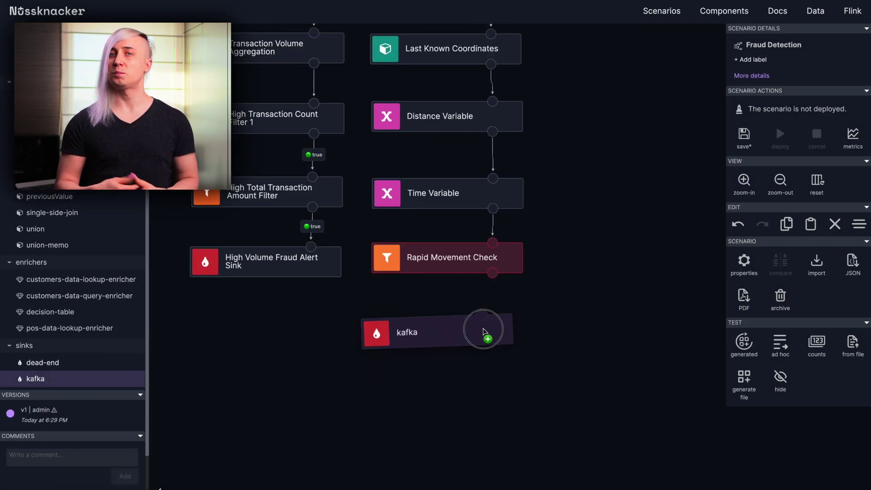
Step: Add a Geolocation Anomaly Output sink sending to the alerts topic
{"action": "left_click_drag", "start_coordinate": [37, 384], "coordinate": [486, 330]}
{"action": "double_click", "coordinate": [449, 320]}
{"action": "type", "text": "Geolocation Anomaly Output"}
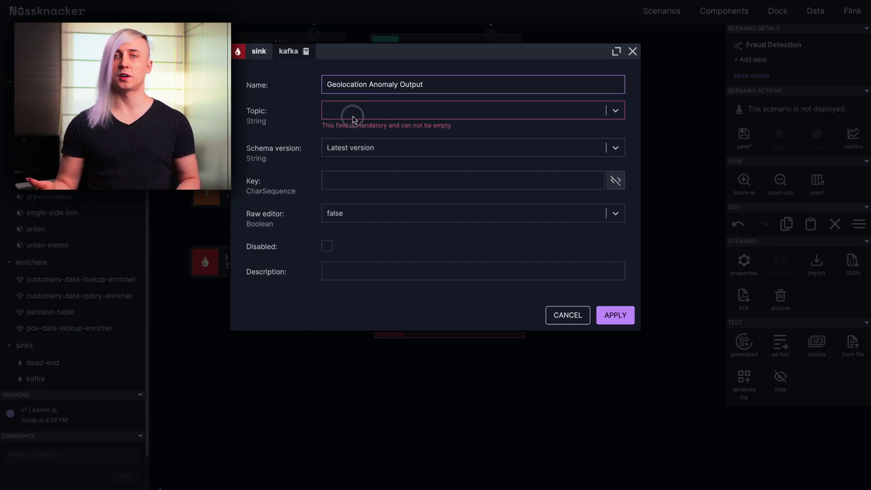
{"action": "left_click", "coordinate": [346, 159]}
{"action": "left_click", "coordinate": [334, 241]}
{"action": "type", "text": "#in"}
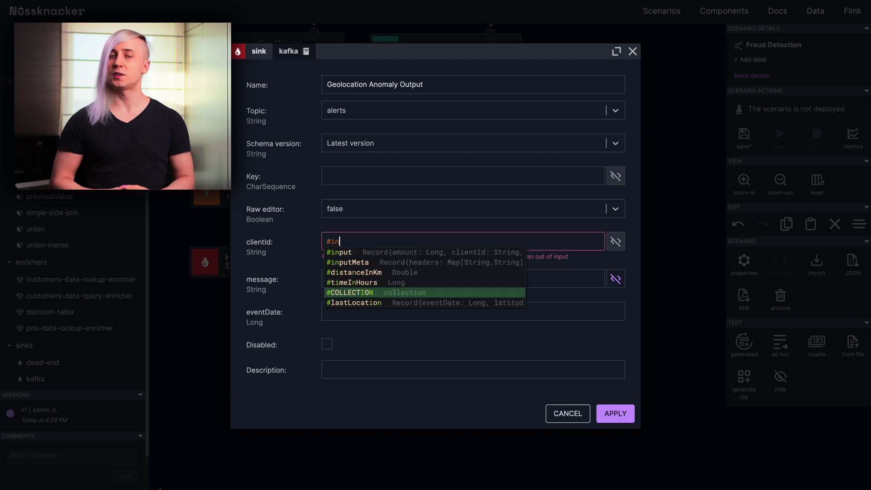
{"action": "type", "text": "put.clientId"}
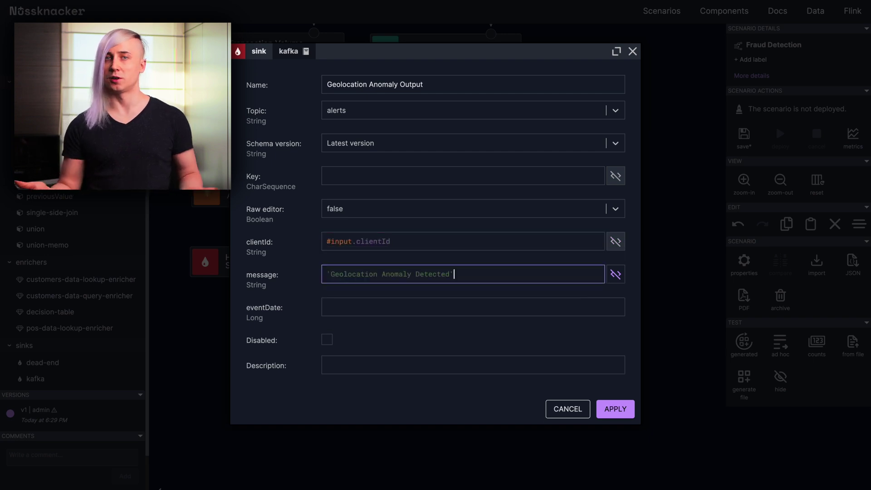
{"action": "left_click", "coordinate": [615, 408]}
{"action": "mouse_move", "coordinate": [35, 220]}
{"action": "left_mouse_down"}
{"action": "mouse_move", "coordinate": [579, 219]}
{"action": "mouse_move", "coordinate": [577, 202]}
{"action": "left_mouse_up"}
Step: Add a Nighttime Transactions Filter followed by a High-Value Transactions Filter
{"action": "double_click", "coordinate": [558, 216]}
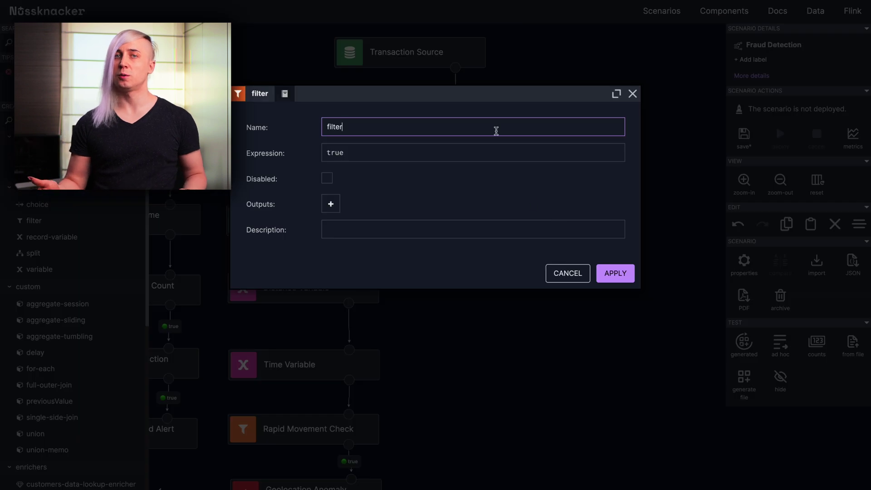
{"action": "type", "text": "#DATE.toInstant(#input.eventDate)."}
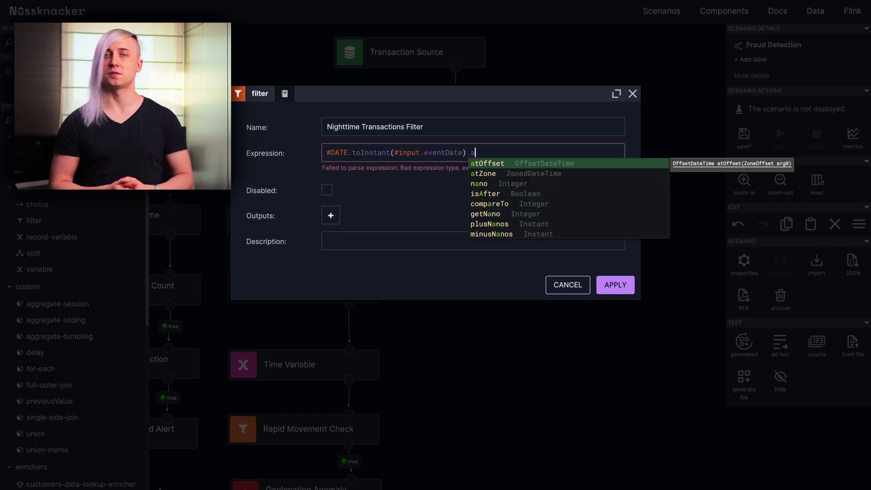
{"action": "type", "text": "atZone('UTC').hour >= 1 && #DATE.toInstant(#input.eventDate).atZone('UTC')"}
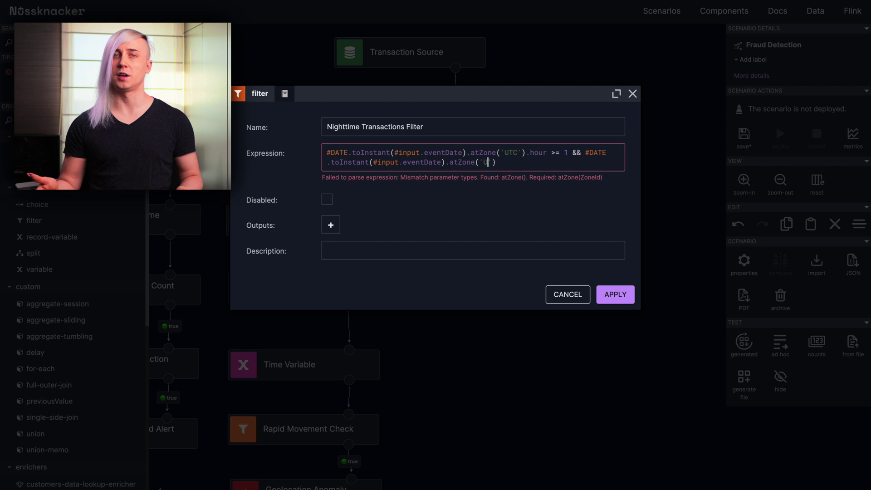
{"action": "type", "text": ".hour <"}
{"action": "left_click_drag", "start_coordinate": [34, 221], "coordinate": [579, 290]}
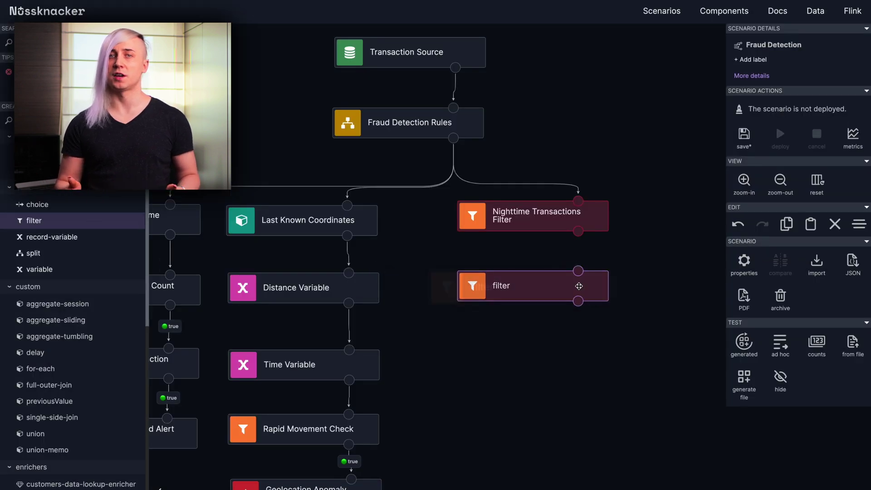
{"action": "double_click", "coordinate": [551, 290]}
{"action": "key", "text": "ctrl+a"}
{"action": "type", "text": "#inpu"}
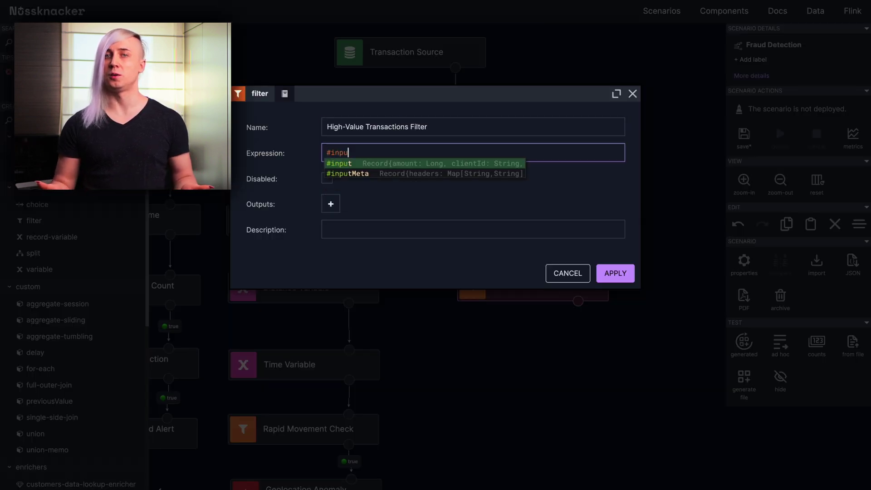
{"action": "type", "text": "t.amount"}
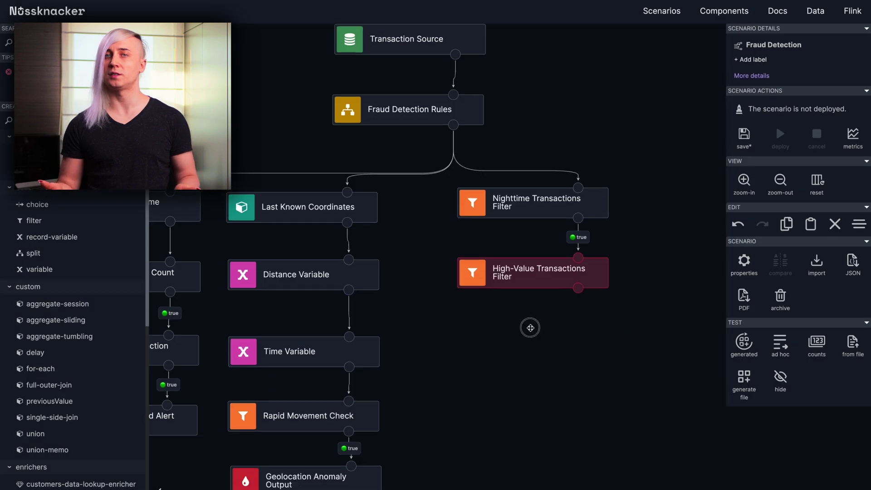
Step: Add a Nighttime High-Value Fraud Alert Sink to alerts with clientId and message
{"action": "mouse_move", "coordinate": [35, 434]}
{"action": "left_mouse_down"}
{"action": "mouse_move", "coordinate": [407, 360]}
{"action": "mouse_move", "coordinate": [573, 306]}
{"action": "left_mouse_up"}
{"action": "double_click", "coordinate": [544, 305]}
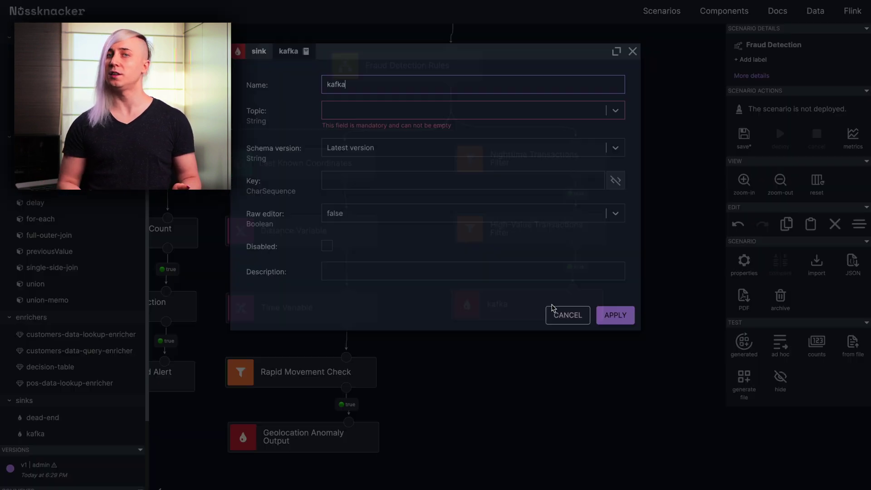
{"action": "key", "text": "ctrl+a"}
{"action": "type", "text": "Nighttime High-Value Fraud Alert Sink"}
{"action": "left_click", "coordinate": [376, 111]}
{"action": "left_click", "coordinate": [375, 142]}
{"action": "left_click", "coordinate": [341, 241]}
{"action": "type", "text": "#"}
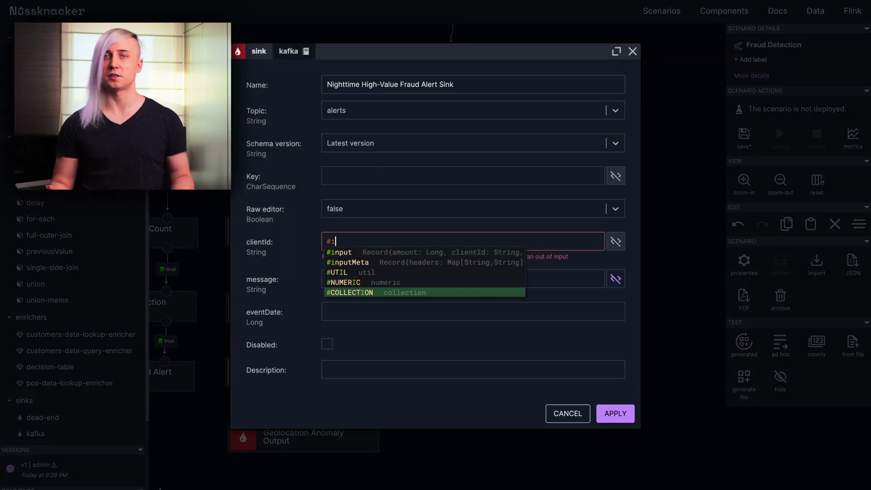
{"action": "type", "text": "input.clientId"}
{"action": "left_click", "coordinate": [331, 274]}
{"action": "left_click", "coordinate": [615, 409]}
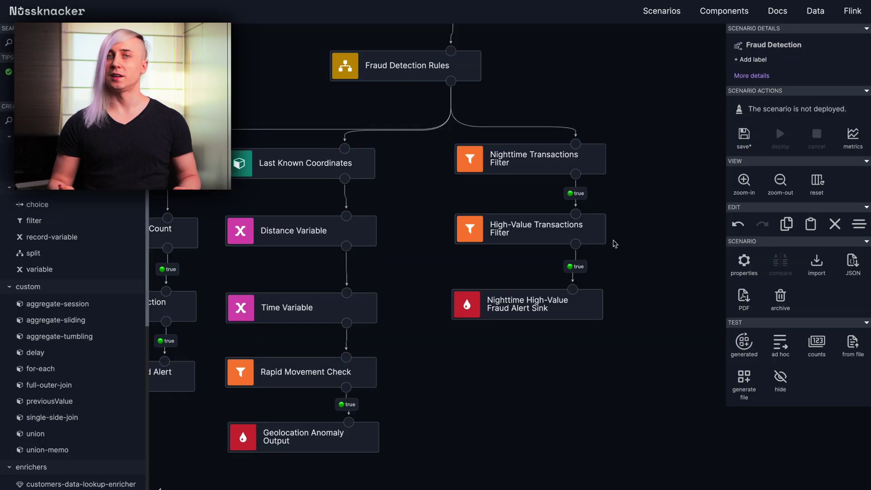
Step: Add an Advanced Transaction Stats aggregation with groupBy and a Sum totalAmount aggregator
{"action": "left_click_drag", "start_coordinate": [59, 336], "coordinate": [570, 243]}
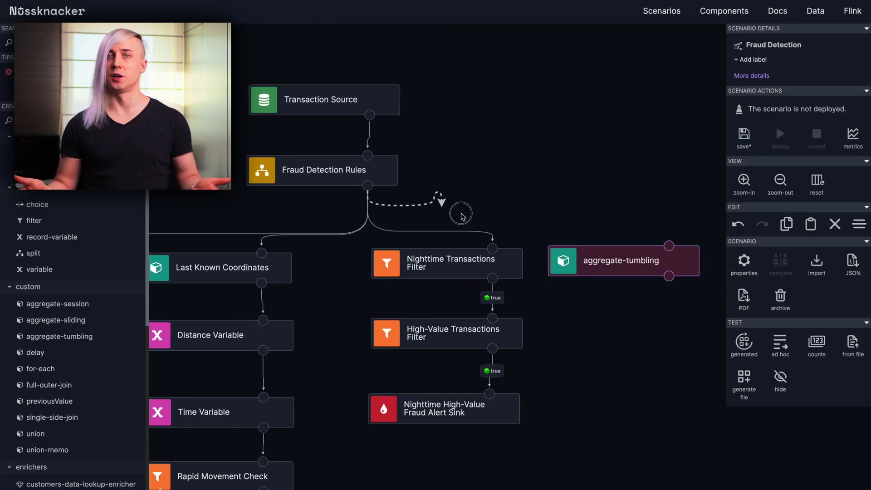
{"action": "double_click", "coordinate": [621, 260]}
{"action": "triple_click", "coordinate": [472, 84]}
{"action": "type", "text": "Advanced Transaction Stats"}
{"action": "triple_click", "coordinate": [472, 110]}
{"action": "type", "text": "advancedTransactionStats#"}
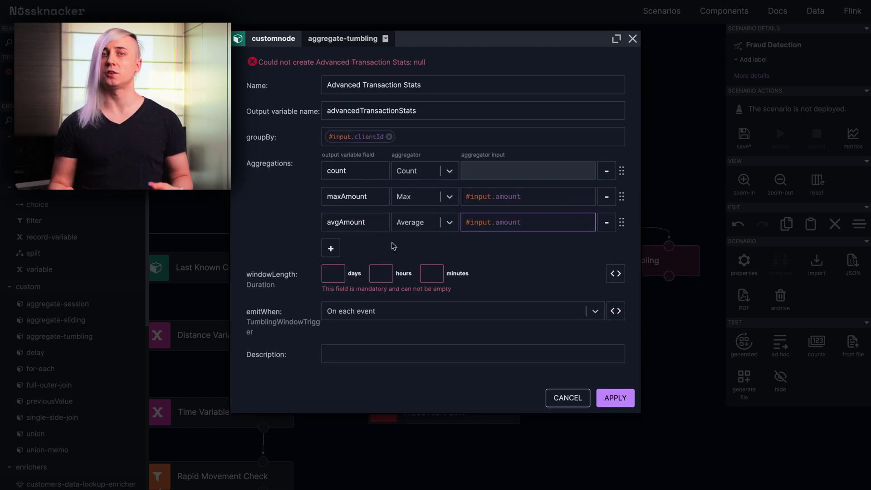
{"action": "left_click", "coordinate": [416, 349]}
{"action": "type", "text": "#input.amount"}
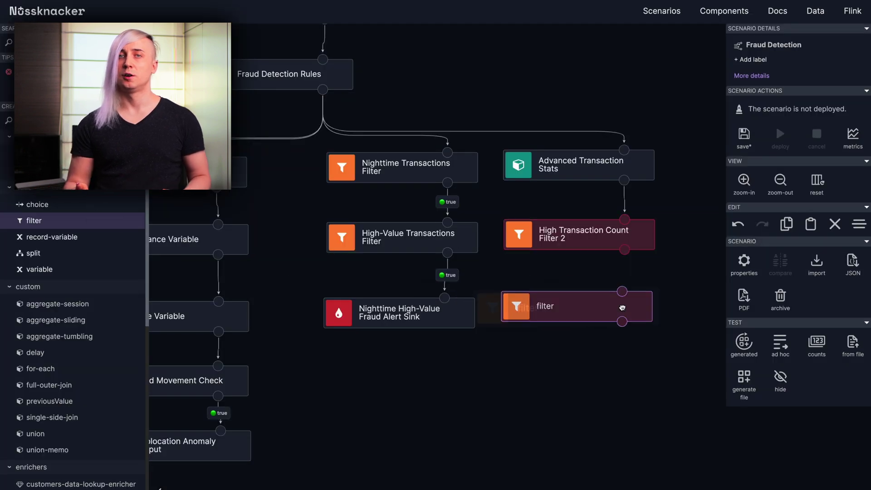
Step: Add Low Max Amount, High Total Amount and Average Amount Deviation filters below it
{"action": "double_click", "coordinate": [589, 297]}
{"action": "type", "text": "Low Max Amount Filter#advancedTransactionStats.maxAmount"}
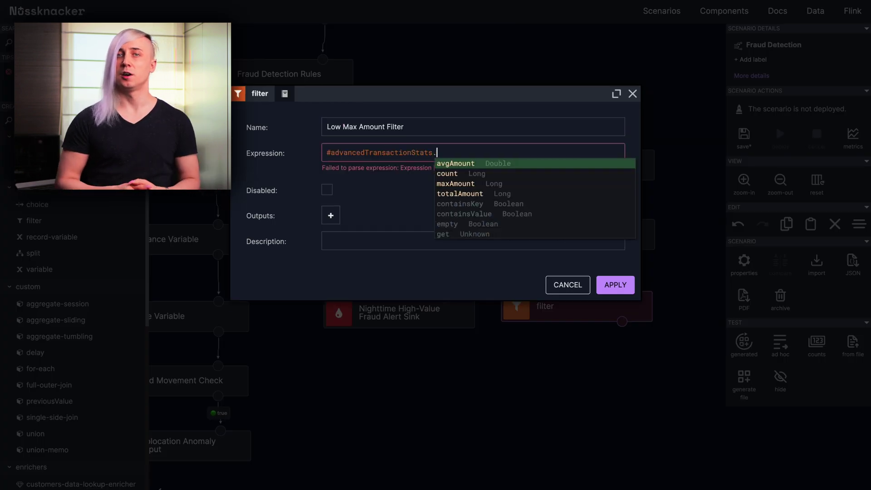
{"action": "left_click", "coordinate": [615, 284]}
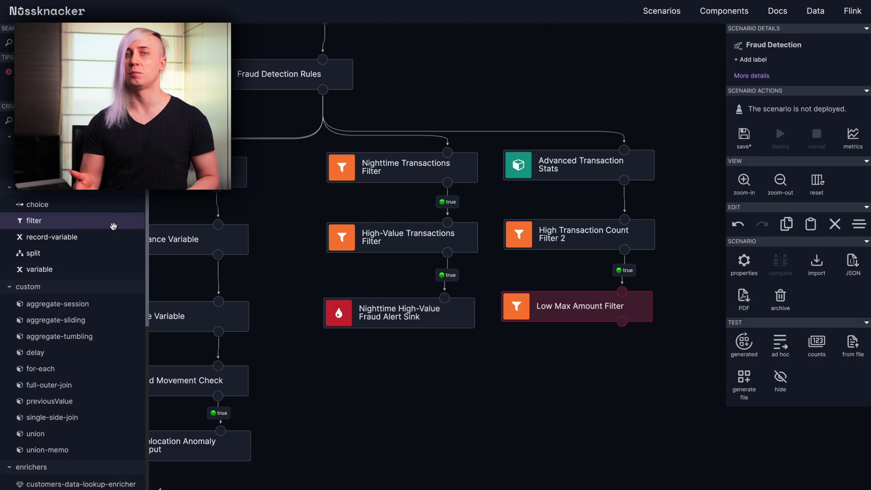
{"action": "left_click_drag", "start_coordinate": [33, 220], "coordinate": [602, 381]}
{"action": "double_click", "coordinate": [578, 370]}
{"action": "type", "text": "High Total Amount Filter"}
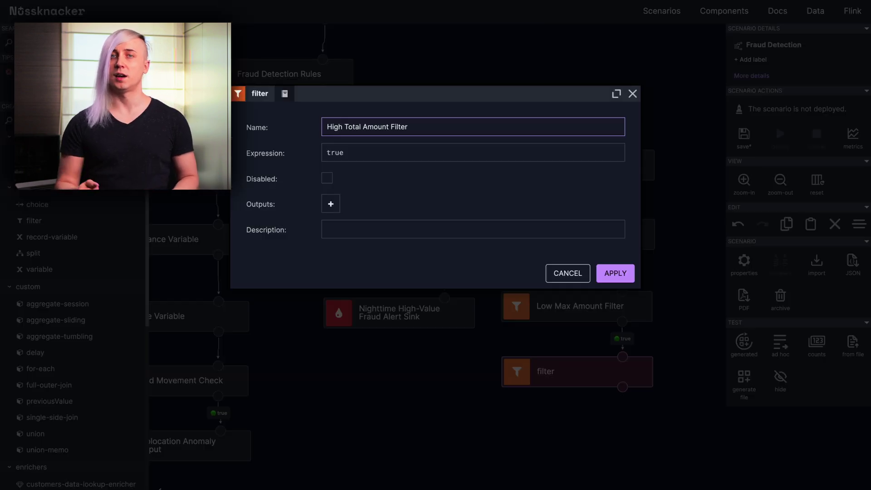
{"action": "type", "text": "#advancedTransactionStats.totalAmount > 10000"}
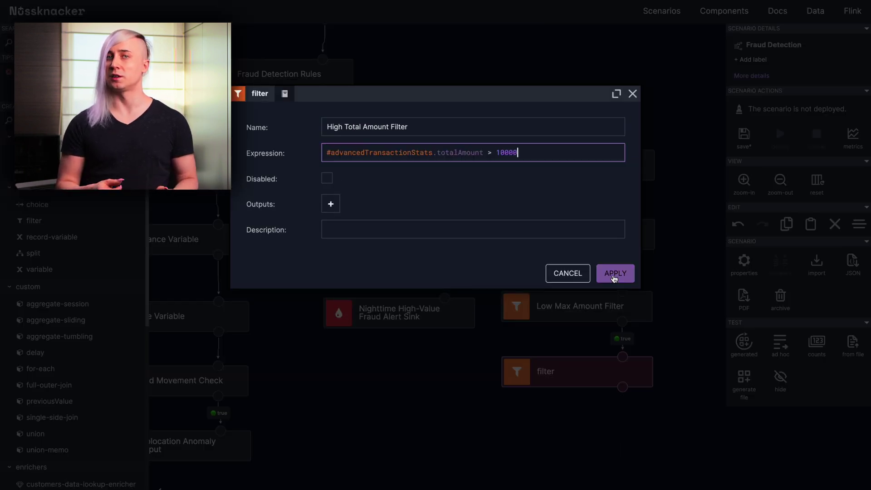
{"action": "left_click", "coordinate": [615, 295]}
{"action": "left_click_drag", "start_coordinate": [34, 221], "coordinate": [617, 334]}
{"action": "double_click", "coordinate": [583, 355]}
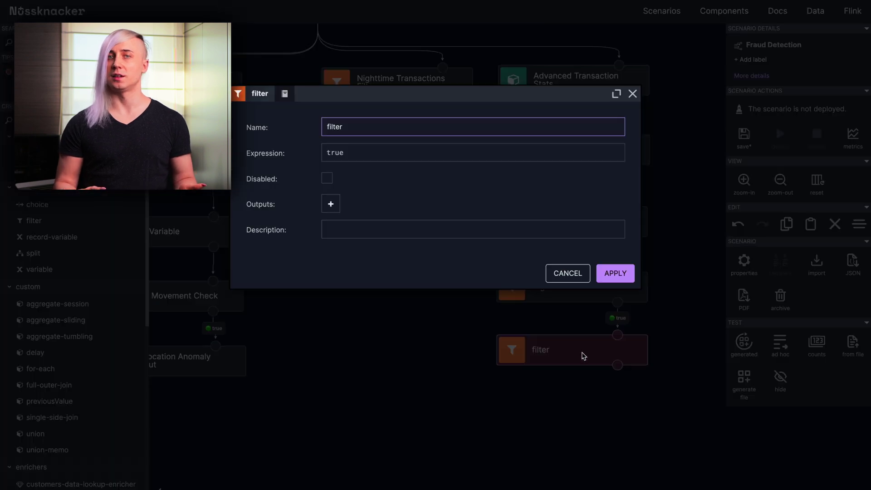
{"action": "key", "text": "ctrl+a"}
{"action": "type", "text": "#NUMERIC.abs(#advancedTransactionStats.avgAmount -"}
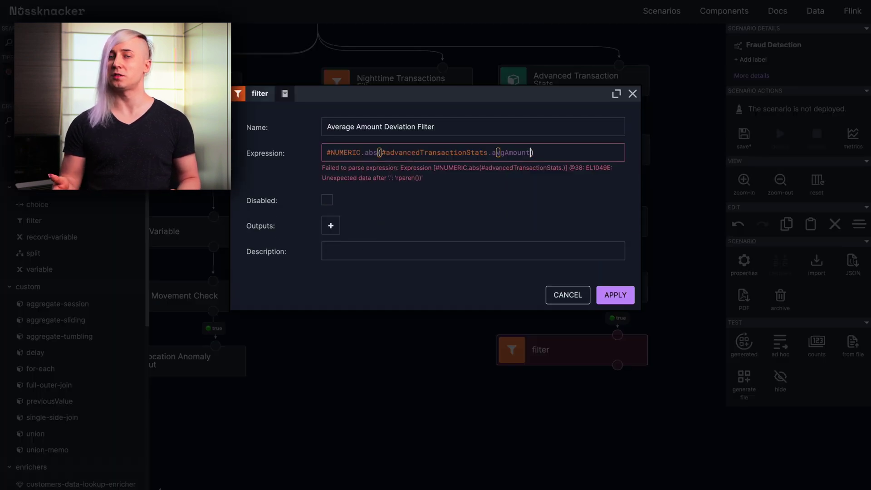
{"action": "type", "text": " (#advancedTransactionStats.totalAmount / #advancedTransactionStats.co"}
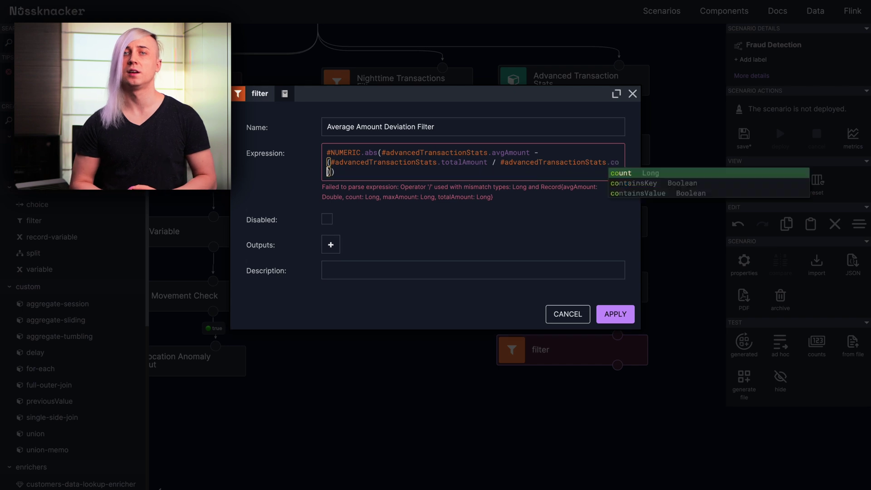
{"action": "type", "text": "unt)) < 100"}
Step: Finish the deviation filter, add an Advanced Fraud Stats Alert Sink to alerts, and save
{"action": "left_click", "coordinate": [615, 292]}
{"action": "scroll", "coordinate": [382, 327], "scroll_direction": "down", "scroll_amount": 2}
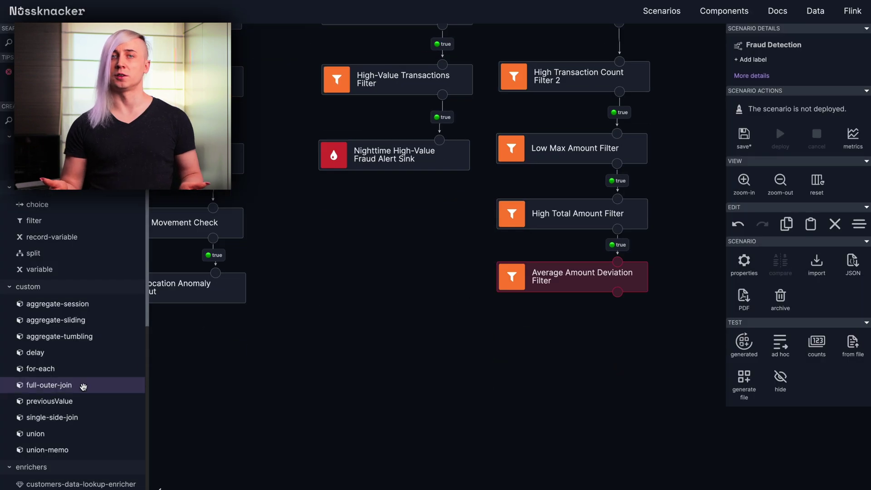
{"action": "scroll", "coordinate": [81, 385], "scroll_direction": "down", "scroll_amount": 3}
{"action": "left_click_drag", "start_coordinate": [36, 444], "coordinate": [617, 335]}
{"action": "double_click", "coordinate": [617, 335]}
{"action": "type", "text": "Advanced Fraud Stats Alert Sink"}
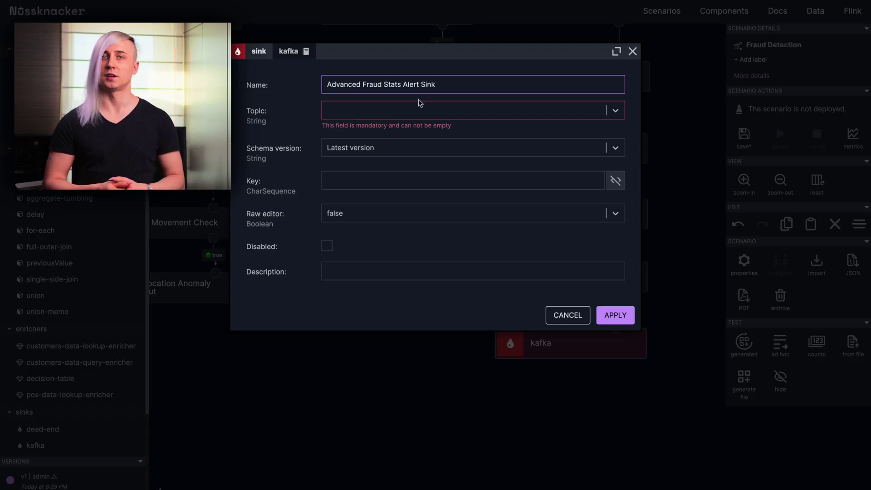
{"action": "left_click", "coordinate": [418, 111]}
{"action": "left_click", "coordinate": [394, 143]}
{"action": "left_click", "coordinate": [408, 240]}
{"action": "type", "text": "#input.cli"}
{"action": "key", "text": "Return"}
{"action": "left_click", "coordinate": [338, 274]}
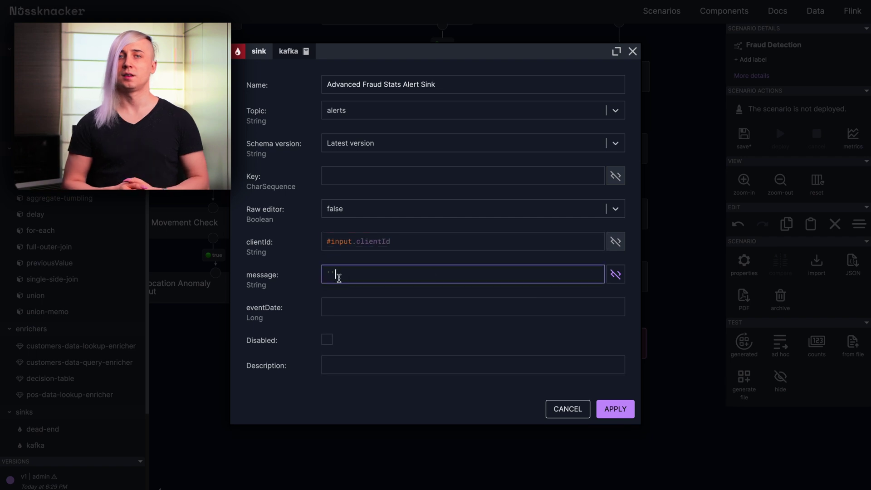
{"action": "type", "text": "'Transaction Fraud Detected'"}
{"action": "left_click", "coordinate": [614, 409]}
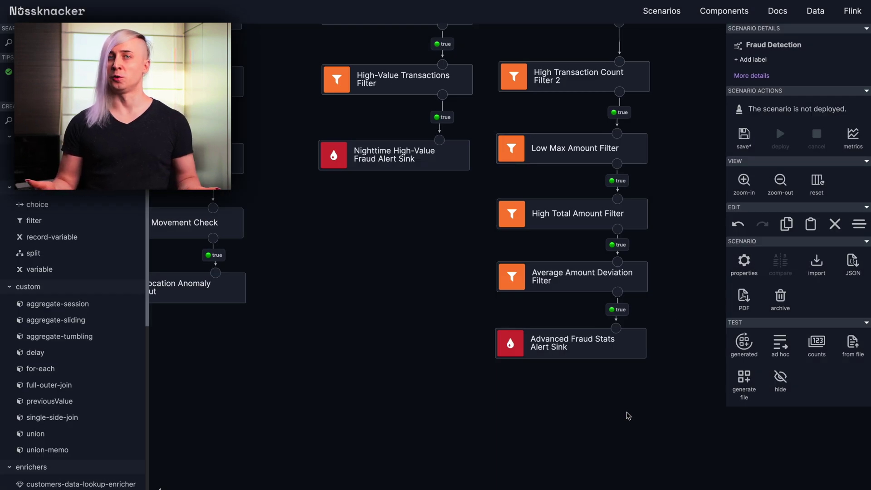
{"action": "left_click", "coordinate": [743, 133]}
Step: Save and deploy Fraud Detection, then show node counts since the latest deploy
{"action": "key", "text": "Return"}
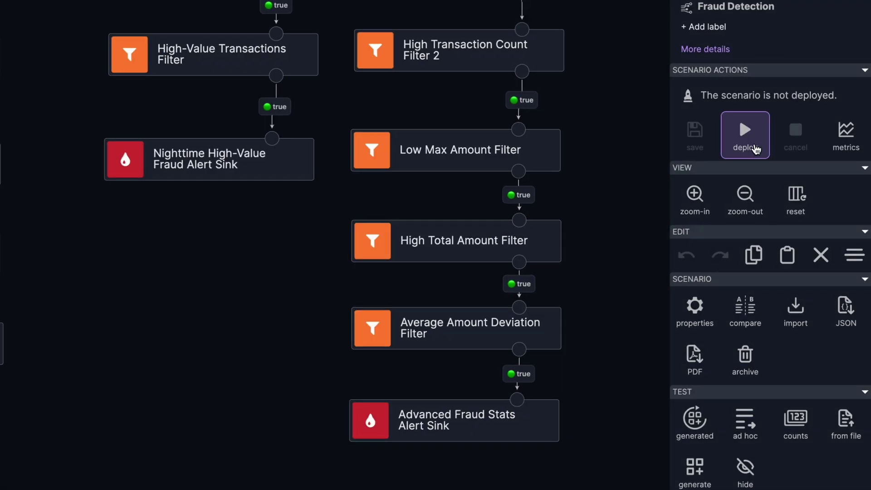
{"action": "left_click", "coordinate": [745, 135]}
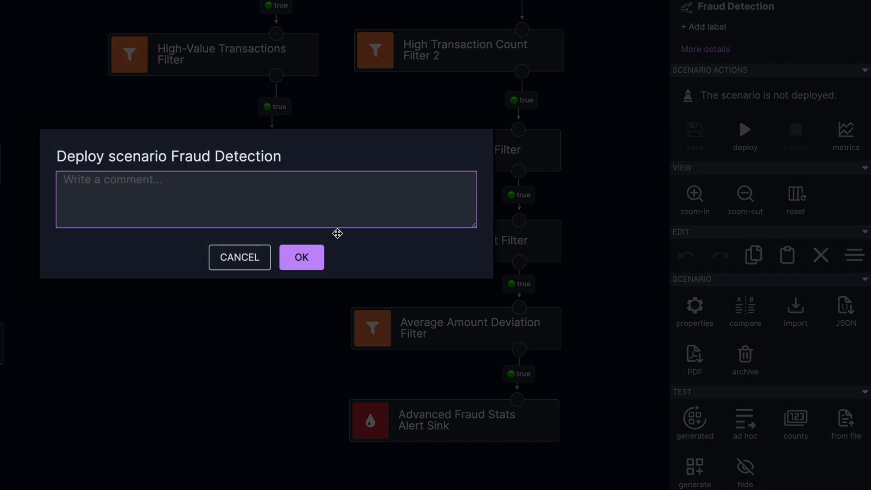
{"action": "left_click", "coordinate": [292, 256]}
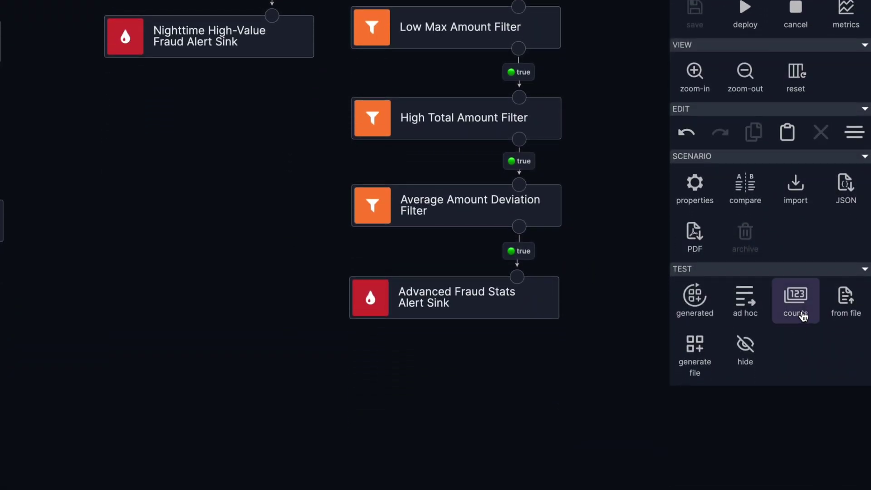
{"action": "left_click", "coordinate": [803, 316]}
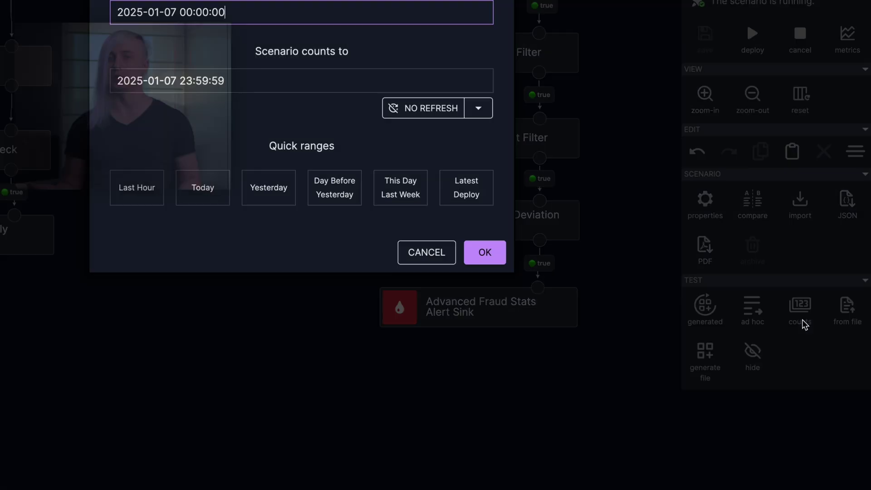
{"action": "left_click", "coordinate": [562, 293]}
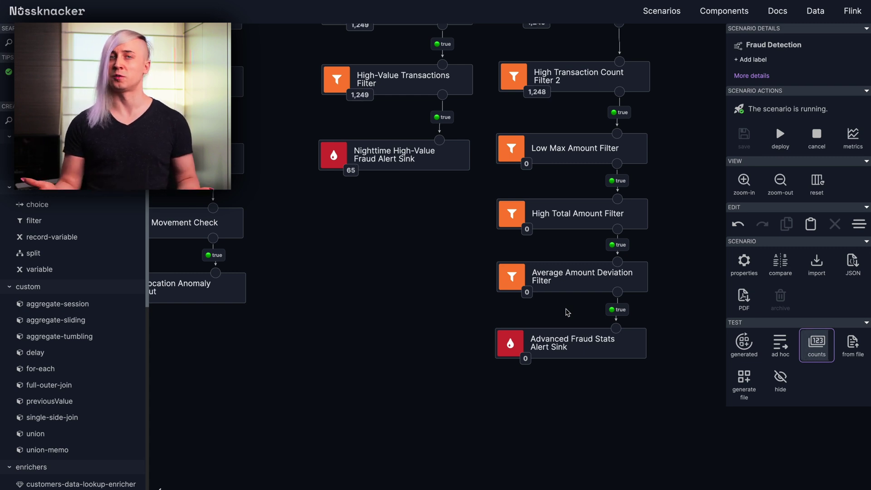
{"action": "mouse_move", "coordinate": [389, 237]}
{"action": "left_mouse_down"}
{"action": "mouse_move", "coordinate": [581, 332]}
{"action": "mouse_move", "coordinate": [538, 334]}
{"action": "left_mouse_up"}
{"action": "scroll", "coordinate": [582, 332], "scroll_direction": "down", "scroll_amount": 1}
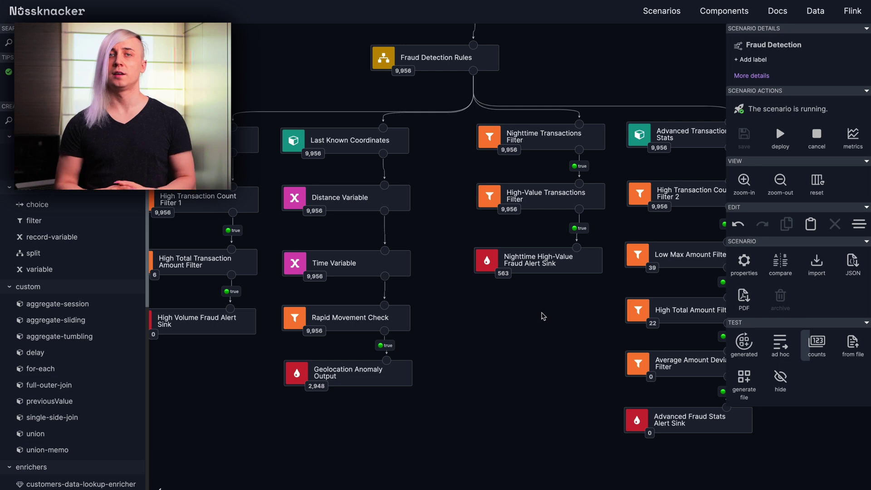
Step: Change the High-Value Transactions Filter threshold from 5000 to 6000
{"action": "double_click", "coordinate": [539, 197]}
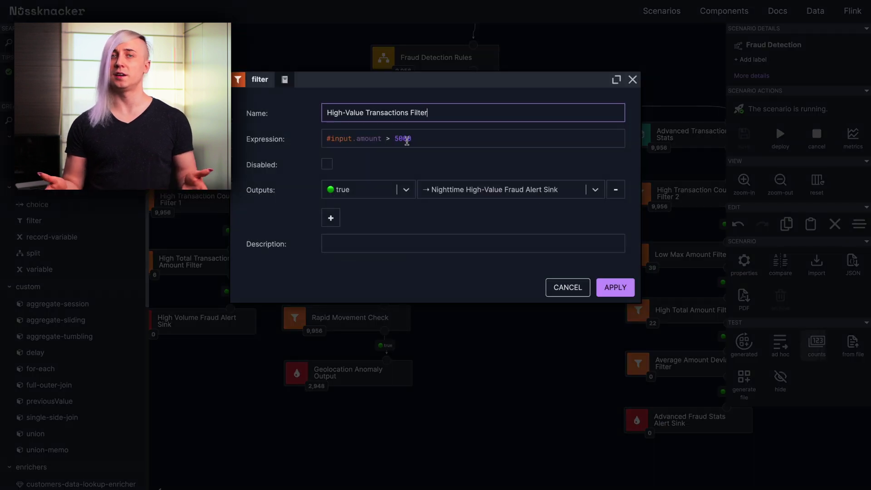
{"action": "double_click", "coordinate": [406, 139]}
{"action": "type", "text": "6"}
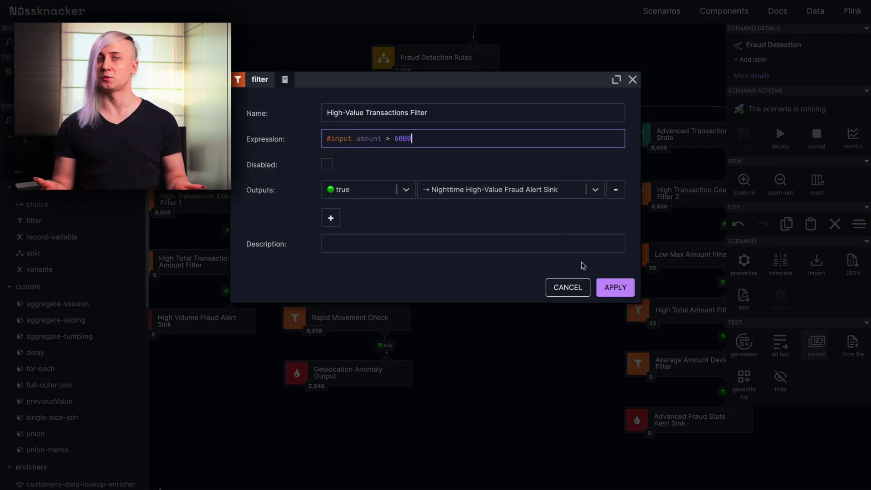
{"action": "left_click", "coordinate": [612, 287]}
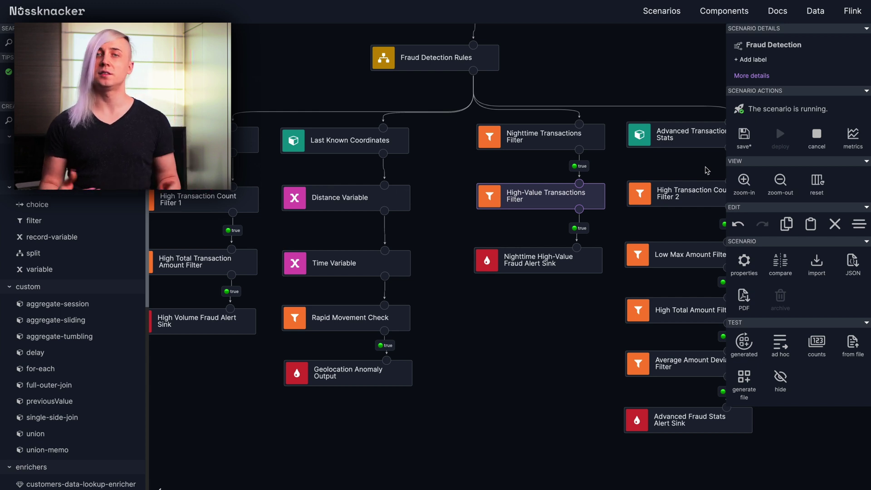
Step: Save the Fraud Detection scenario and redeploy it
{"action": "left_click", "coordinate": [743, 135]}
{"action": "left_click", "coordinate": [461, 224]}
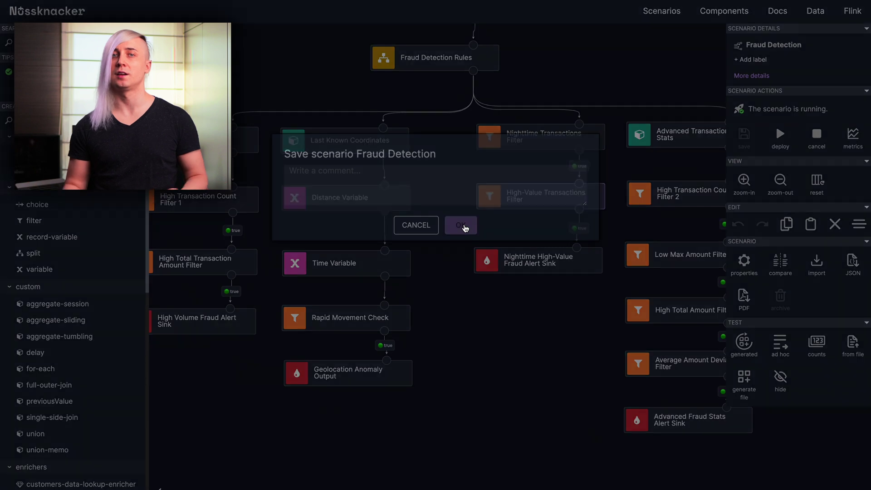
{"action": "left_click", "coordinate": [780, 136]}
{"action": "left_click", "coordinate": [461, 225]}
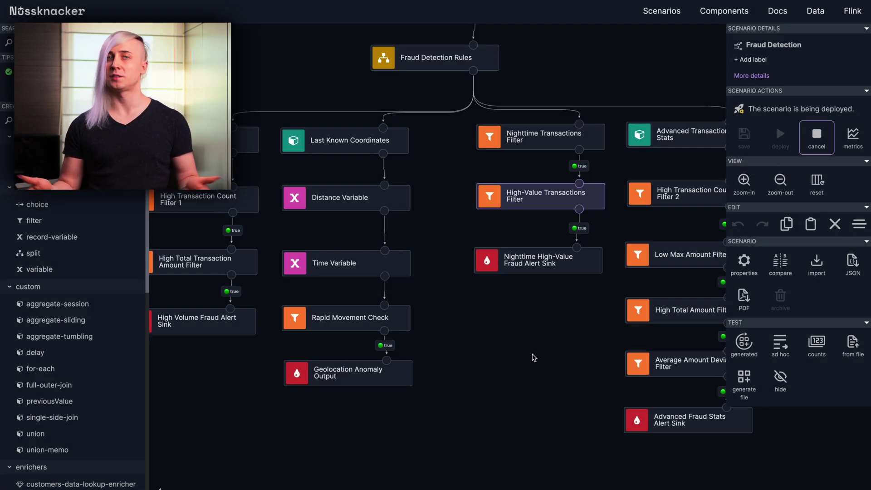
{"action": "left_click", "coordinate": [565, 357]}
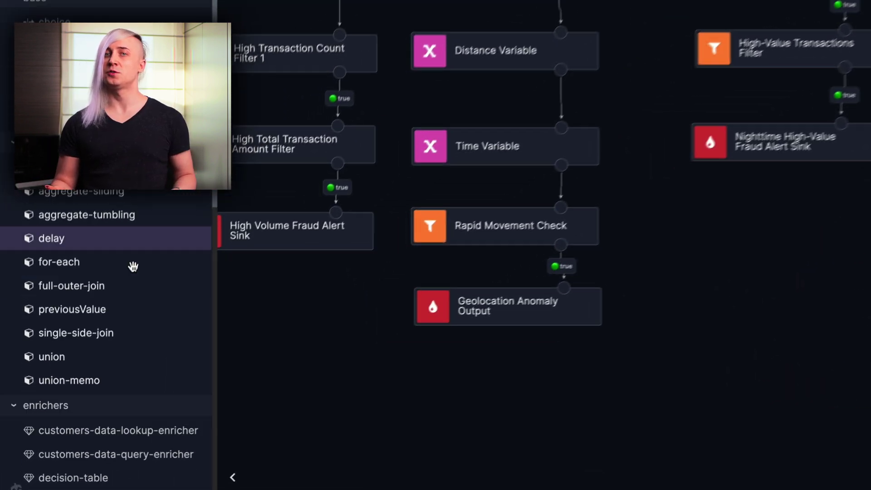
{"action": "scroll", "coordinate": [135, 263], "scroll_direction": "down", "scroll_amount": 5}
{"action": "scroll", "coordinate": [134, 263], "scroll_direction": "down", "scroll_amount": 5}
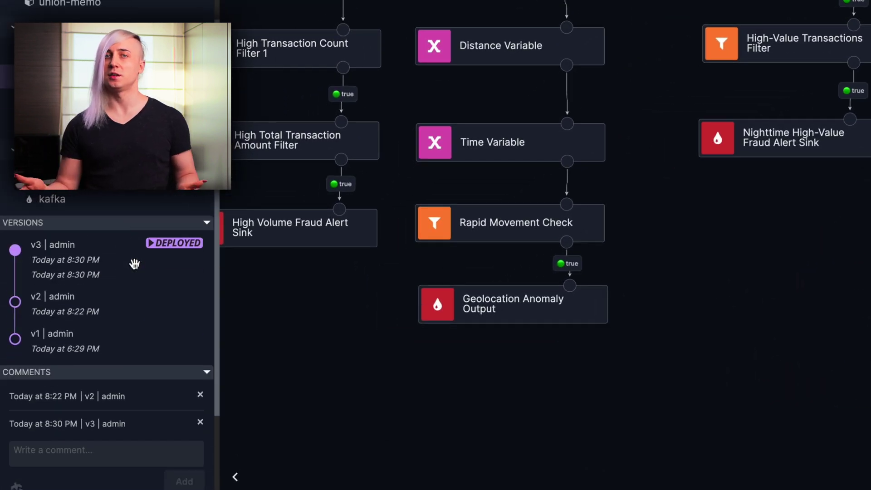